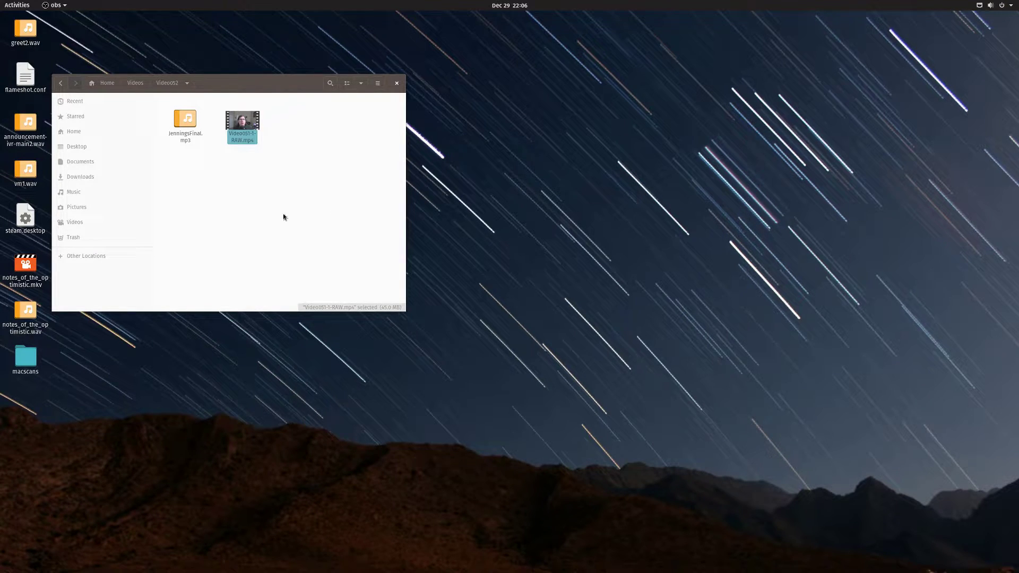
click(240, 192)
click(197, 139)
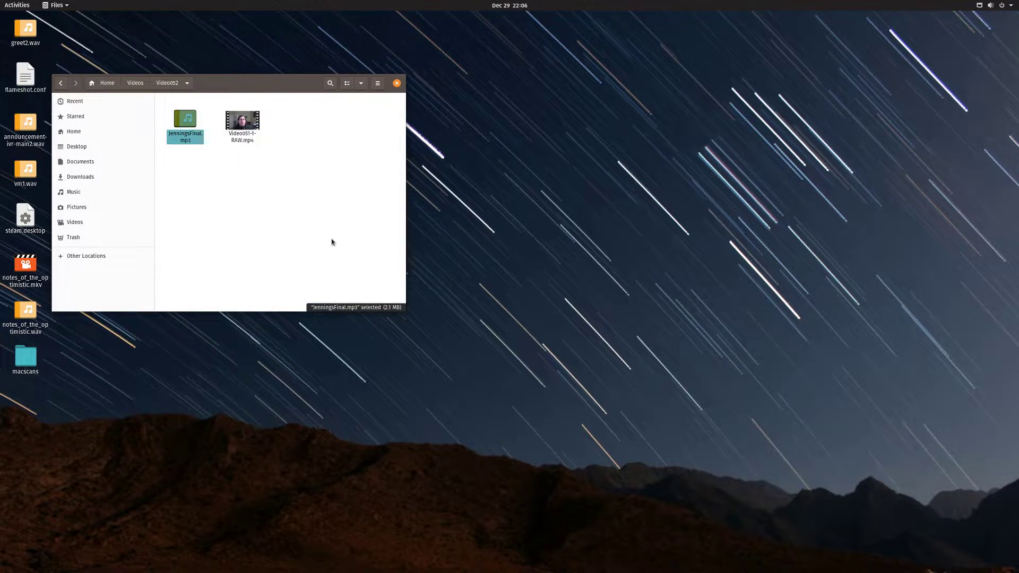
click(340, 253)
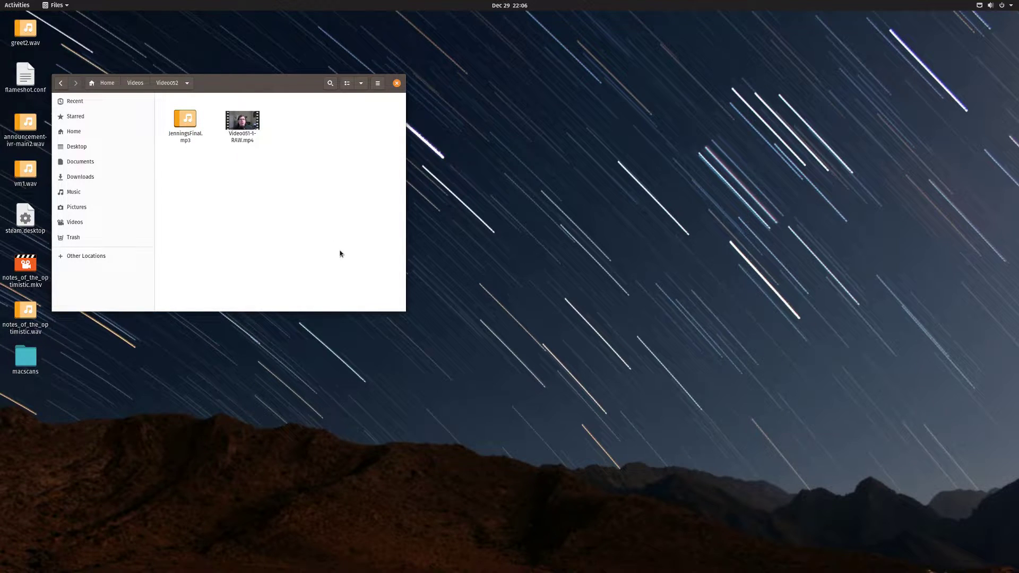
click(240, 133)
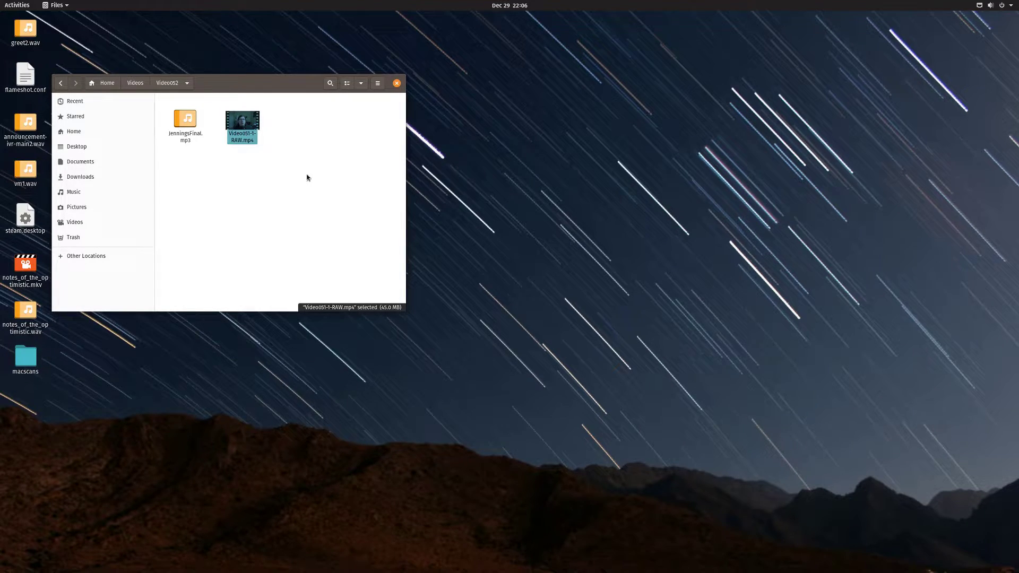
click(307, 177)
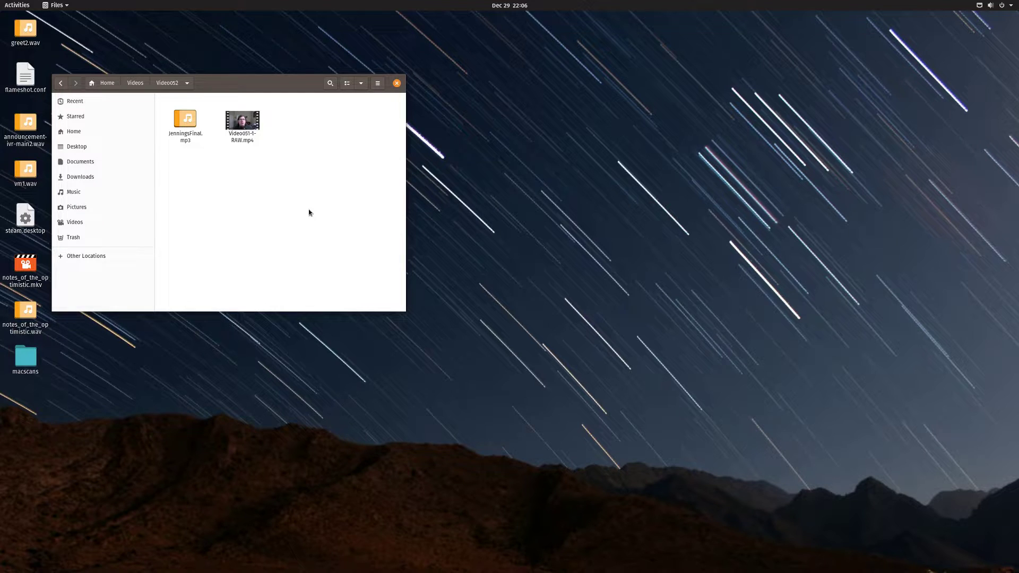
Step: Launch OpenShot Video Editor and move its window so the file manager beside it is partly uncovered
click(17, 6)
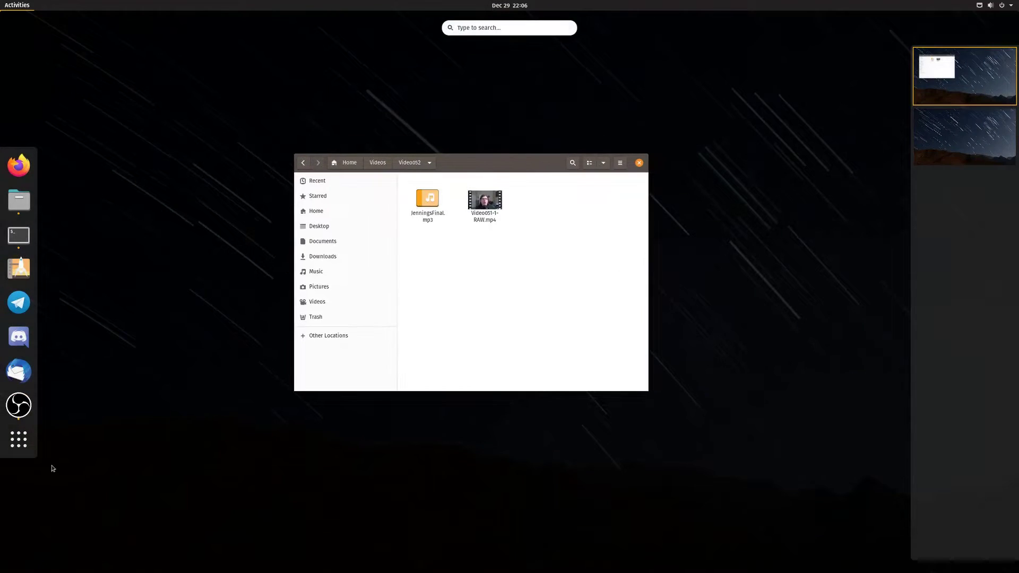
click(19, 440)
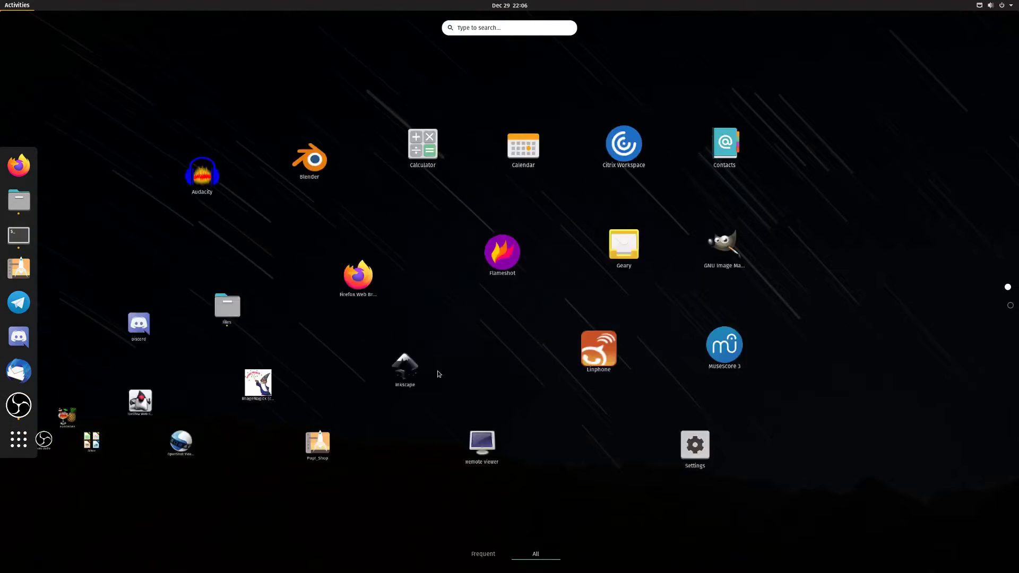
click(460, 461)
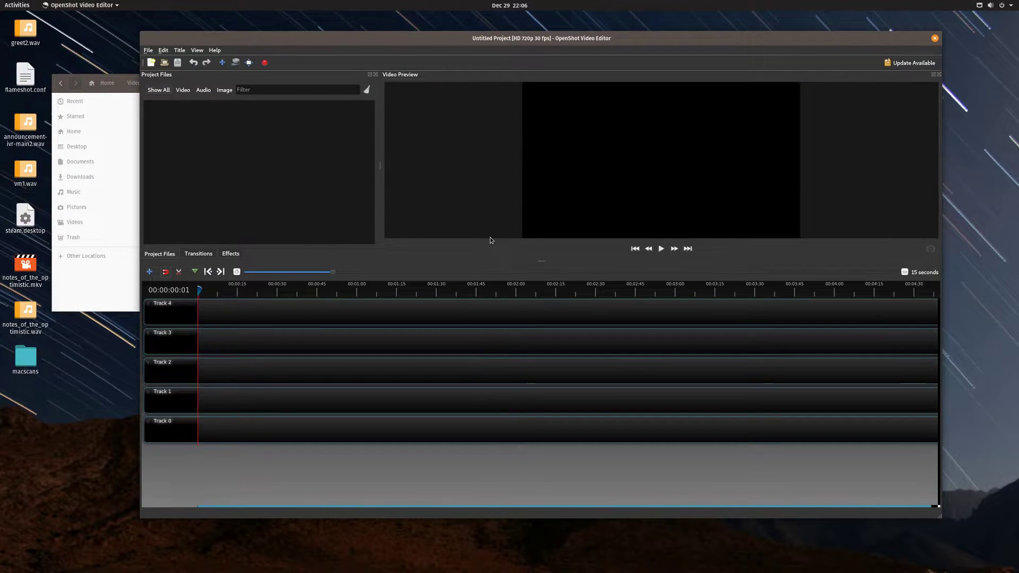
drag(346, 39, 393, 36)
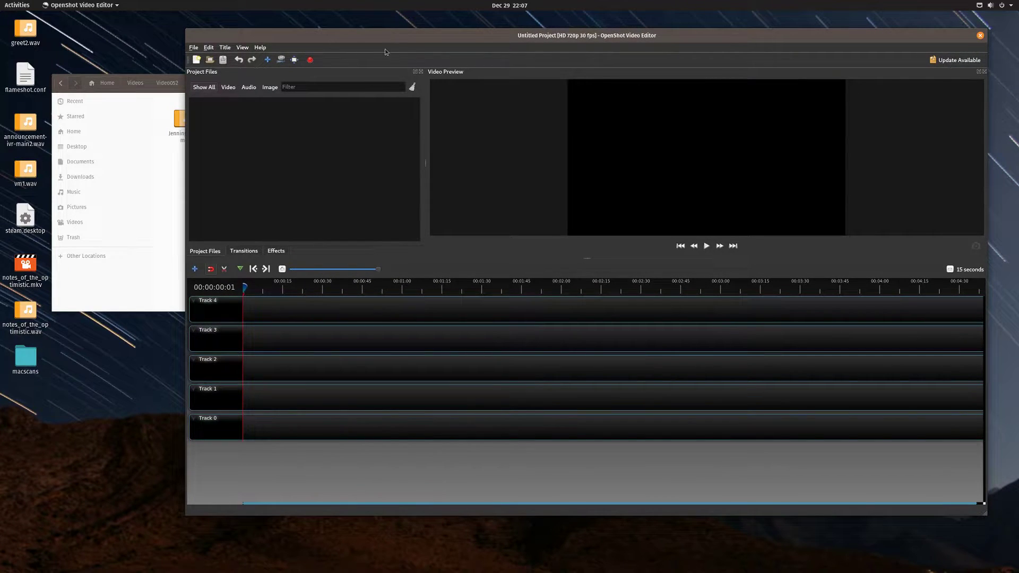
Step: Remove Track 4, Track 3 and Track 2 from the timeline
right_click(227, 315)
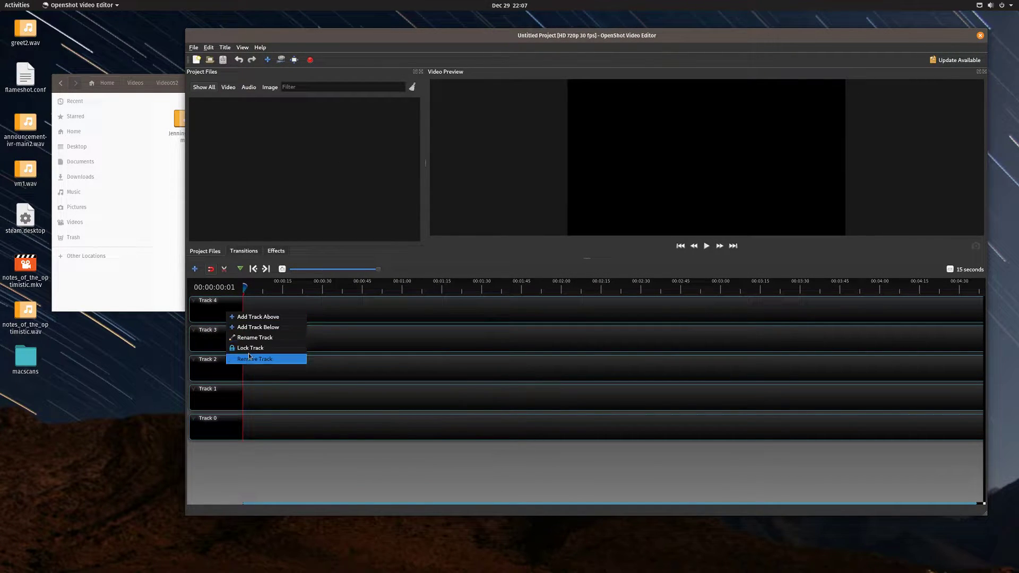
click(252, 357)
right_click(231, 313)
click(254, 357)
right_click(232, 313)
click(257, 358)
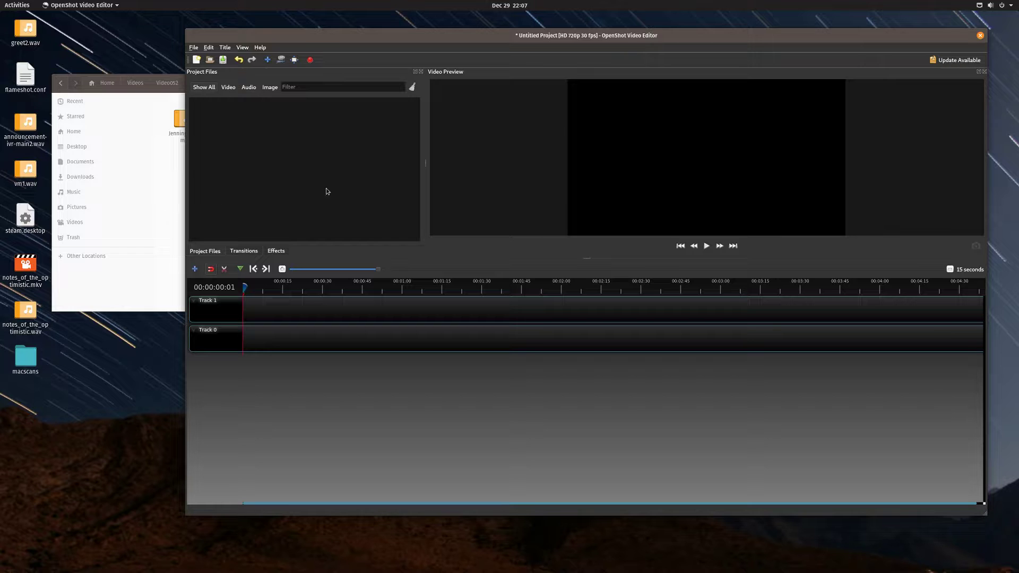
Step: Import Video051-1-RAW.mp4 and JenningsFinal.mp3 from the Video052 folder into the project files
click(194, 47)
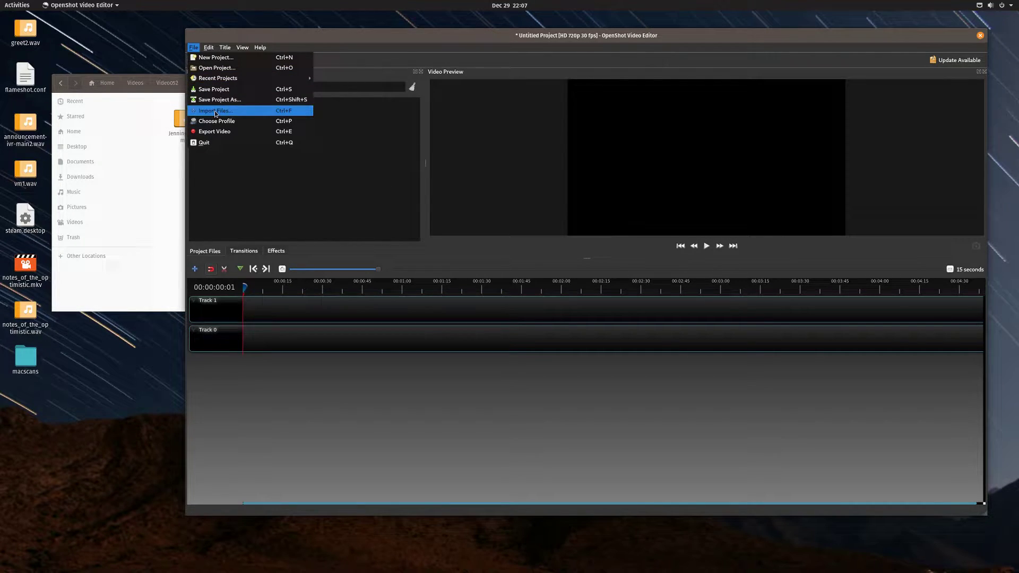
click(160, 221)
click(162, 217)
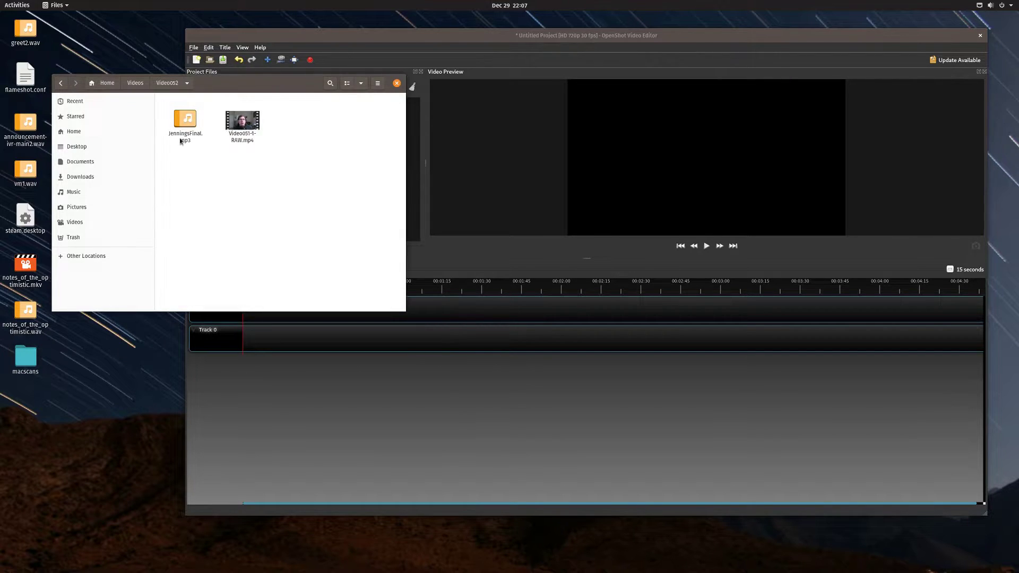
drag(246, 85, 241, 116)
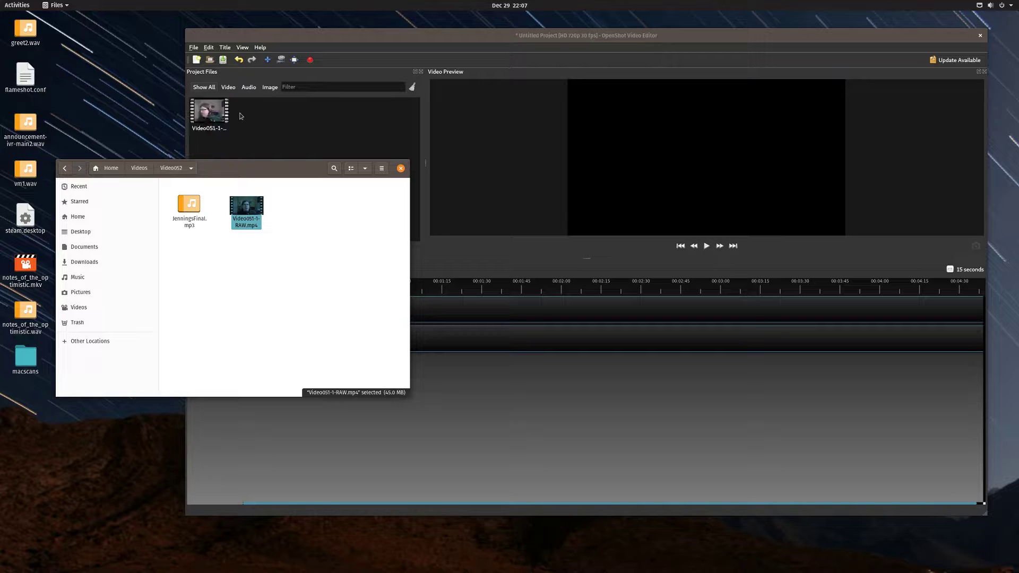
drag(186, 207, 292, 127)
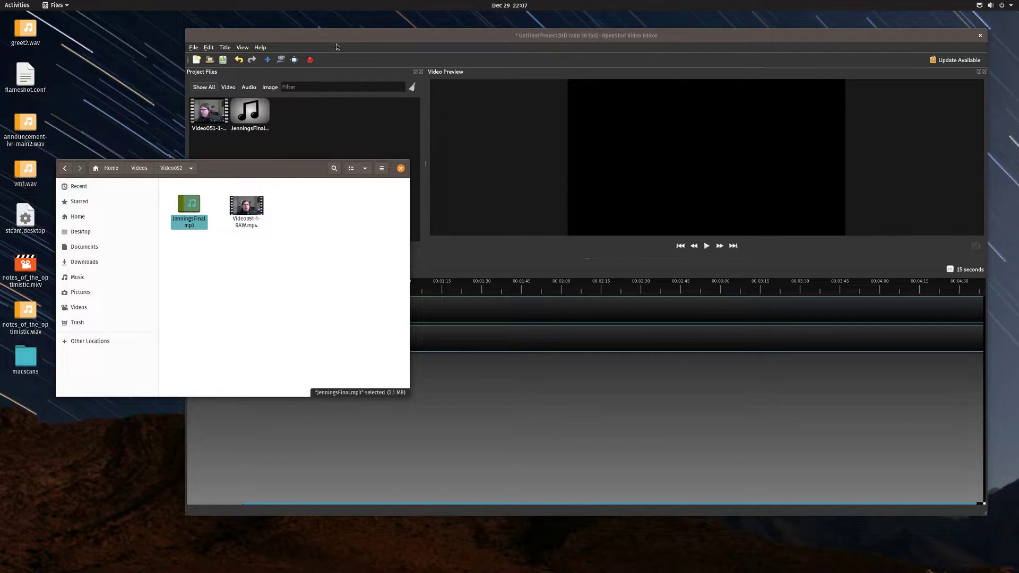
click(276, 96)
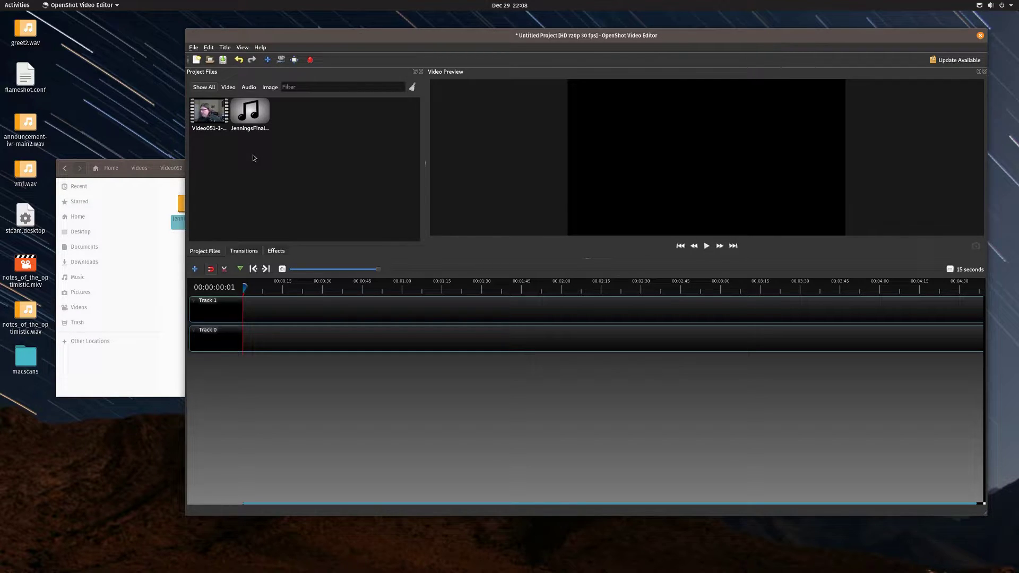
Step: Place Video051-1-RAW.mp4 at the start of Track 1 and JenningsFinal.mp3 on Track 0 at about 25 seconds
drag(208, 111, 247, 309)
mouse_move(325, 312)
mouse_down()
mouse_move(339, 311)
mouse_move(324, 309)
mouse_up()
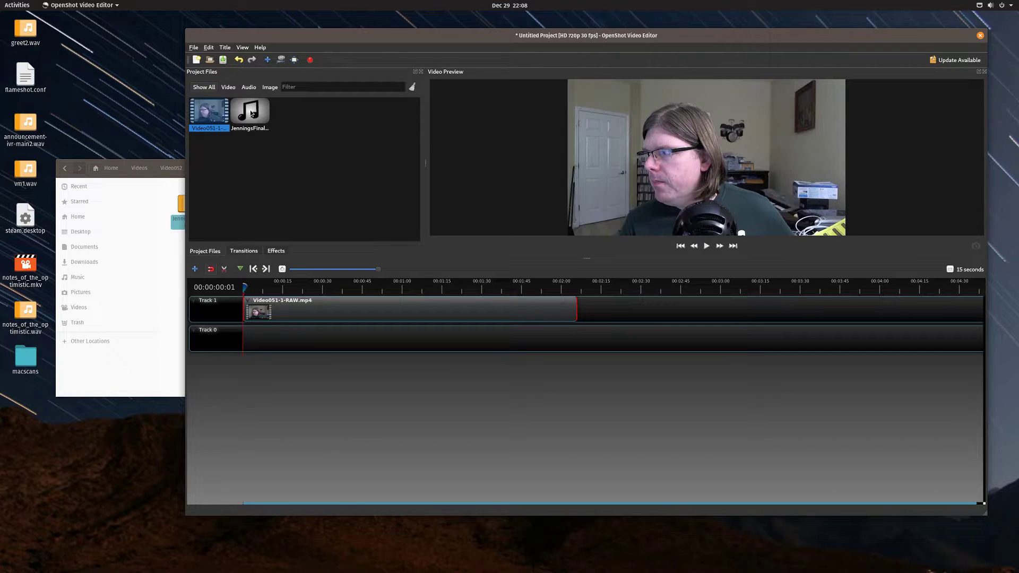
drag(251, 113, 309, 319)
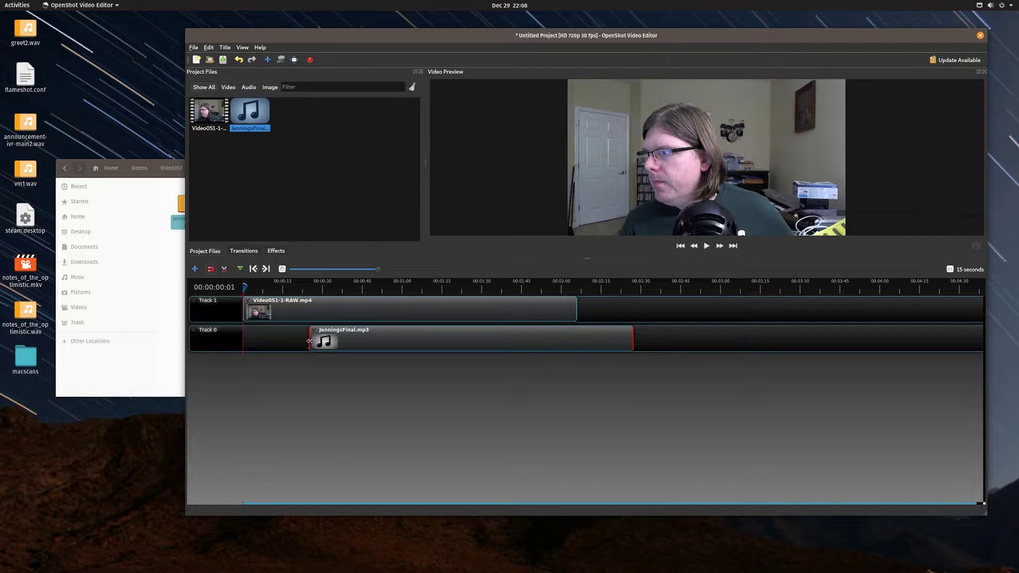
Step: Trim the music clip's beginning up to the video clip's end, and move the remainder to start at about 15 seconds
drag(309, 341, 578, 350)
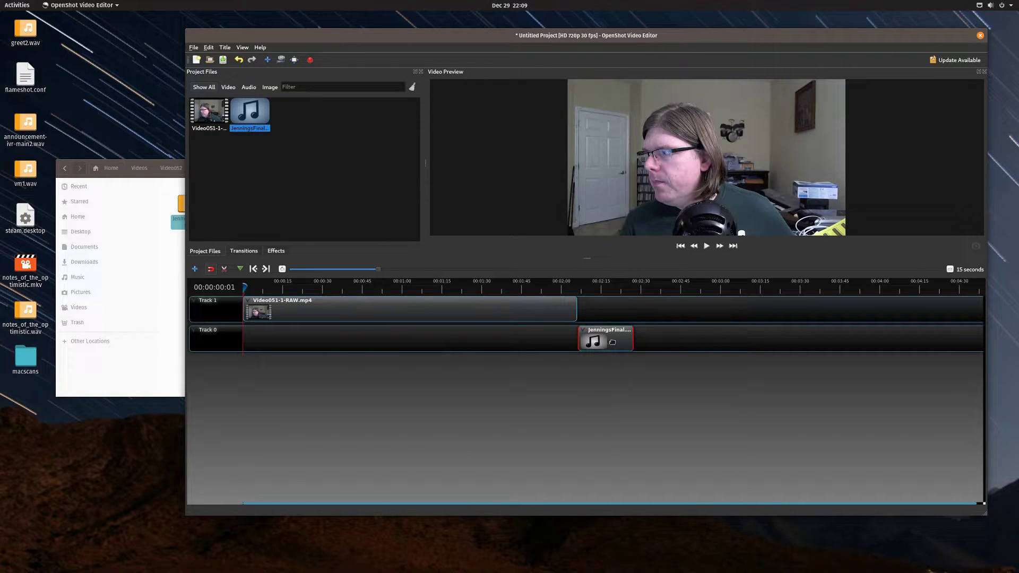
drag(613, 342, 318, 335)
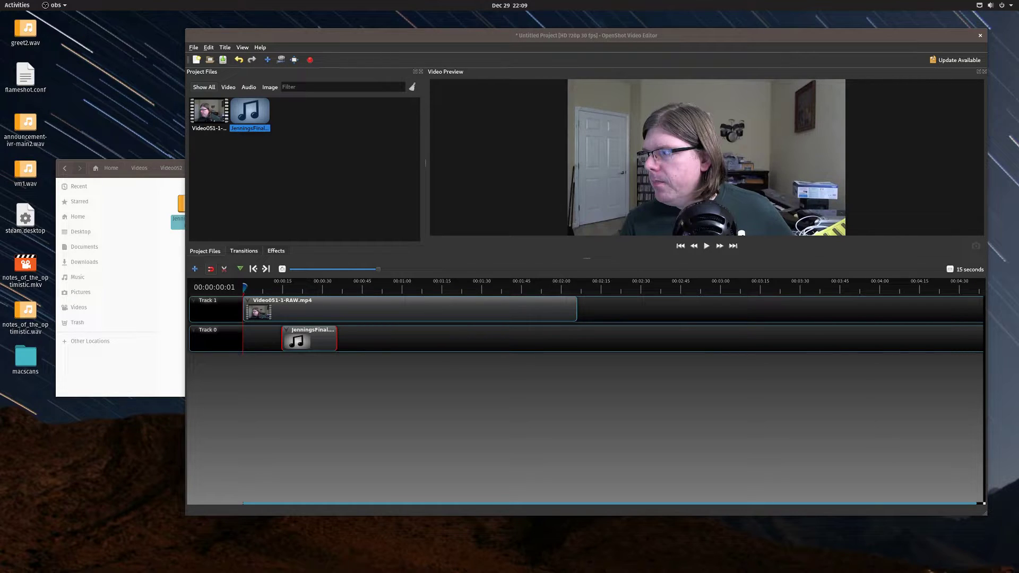
Step: Play the project from the beginning into the music clip to check how the music comes in
click(706, 246)
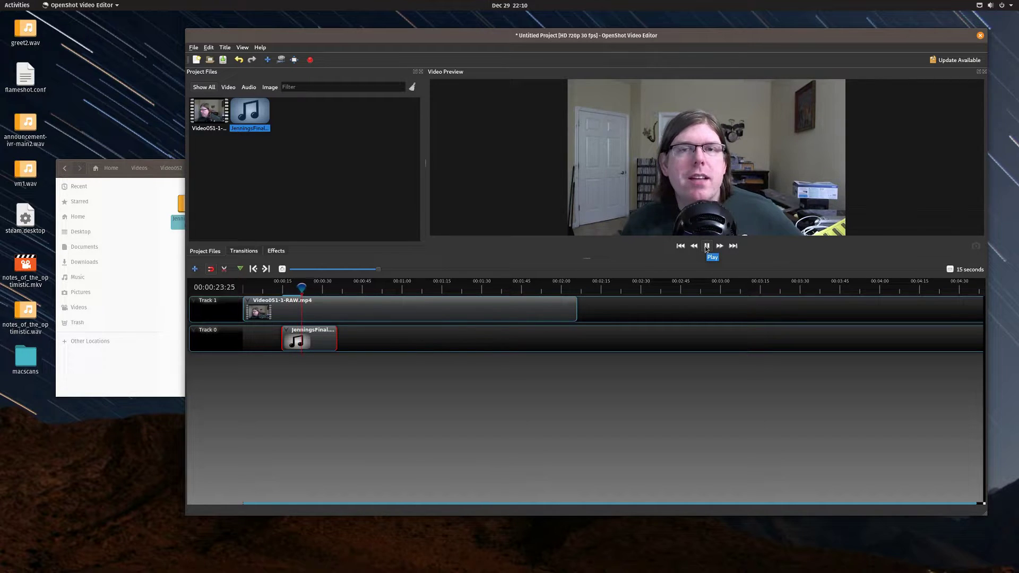
click(707, 246)
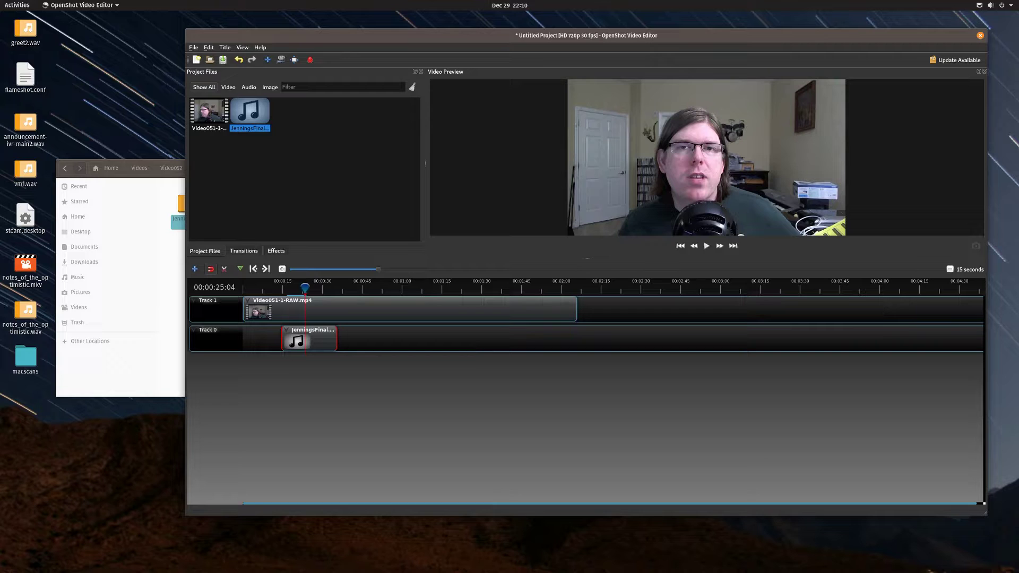
key(alt+Tab)
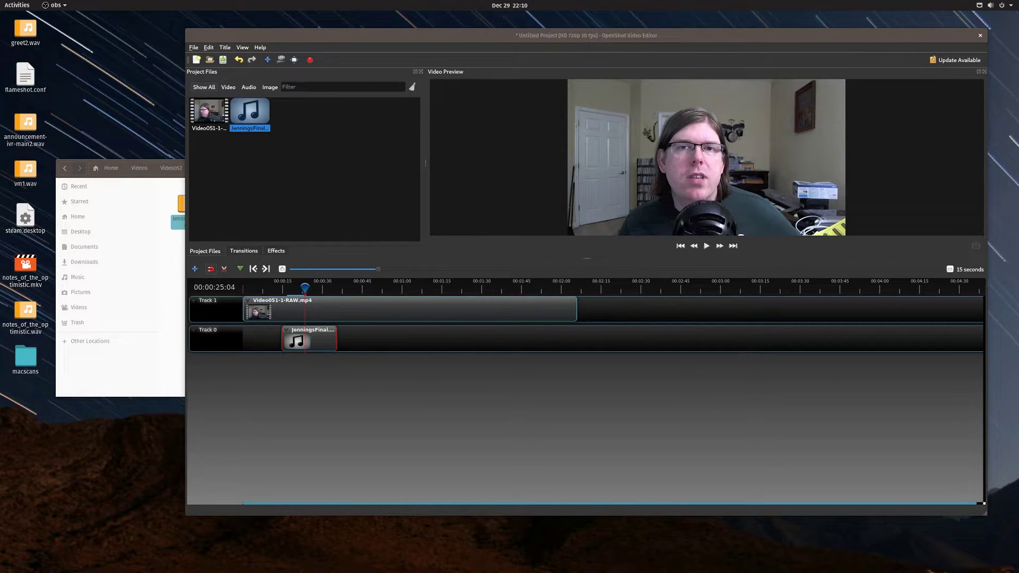
Step: Replay the project from just past 30 seconds to check how the music clip ends
drag(304, 287, 323, 288)
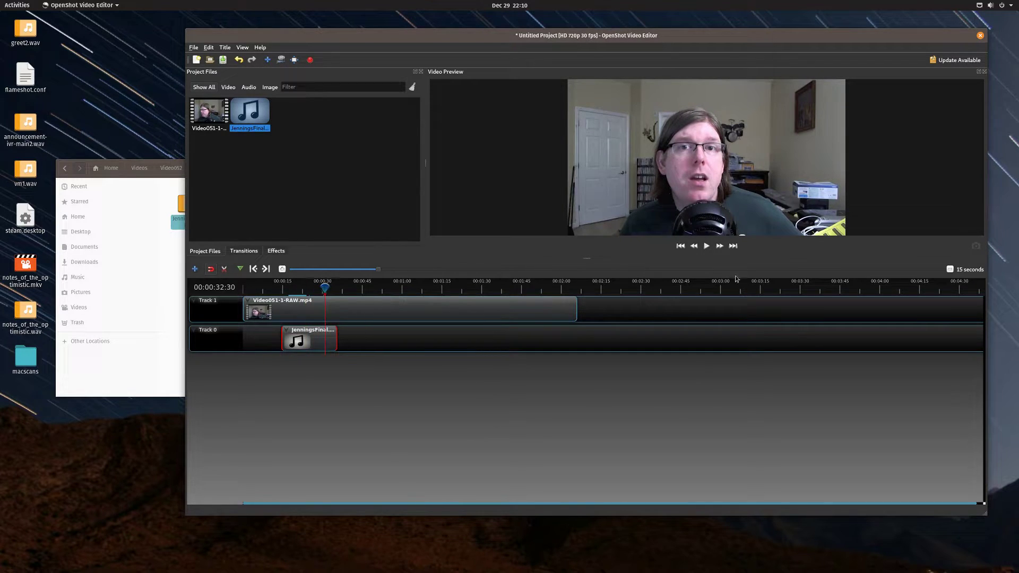
click(707, 247)
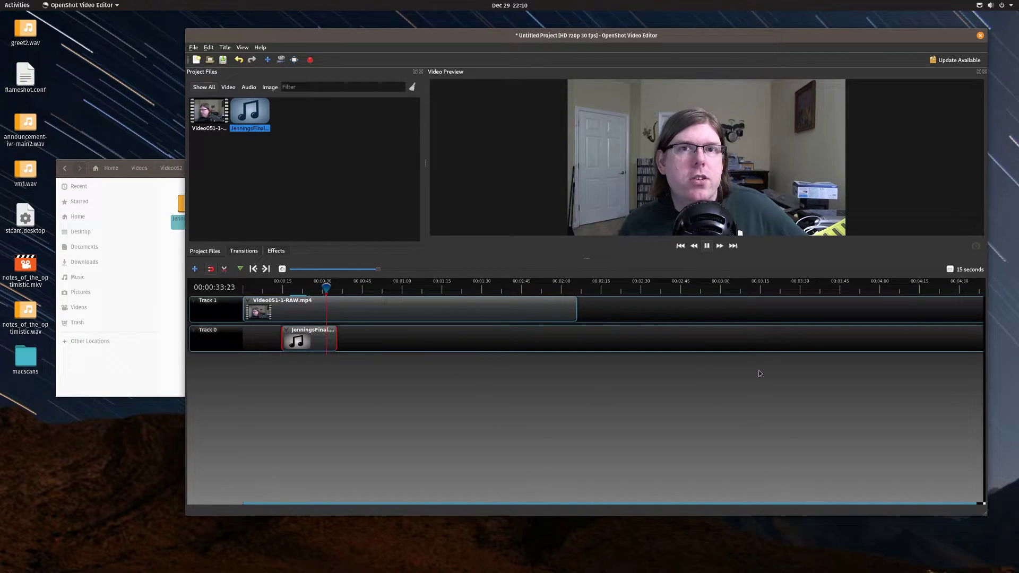
click(707, 245)
drag(331, 286, 320, 287)
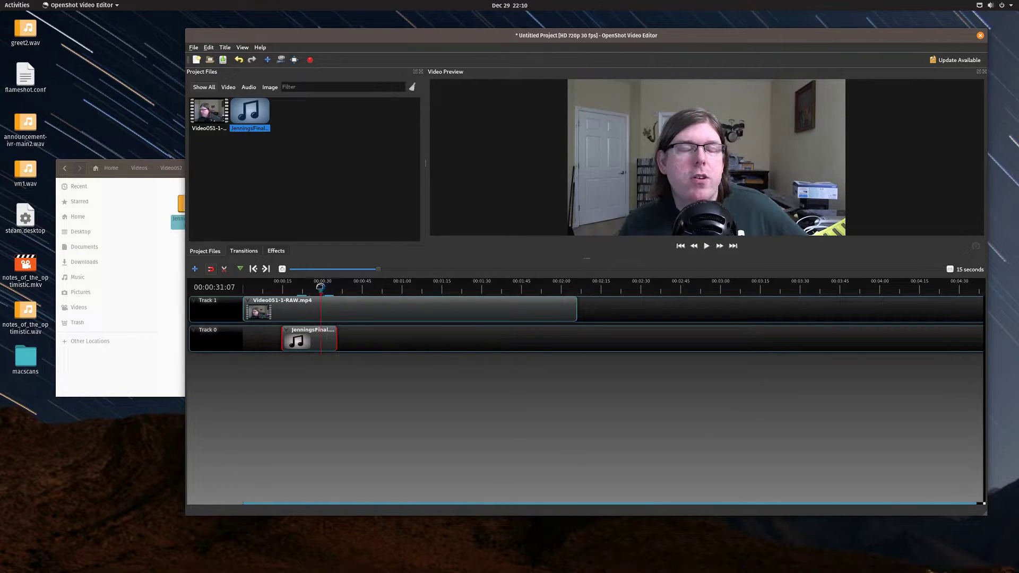
click(707, 245)
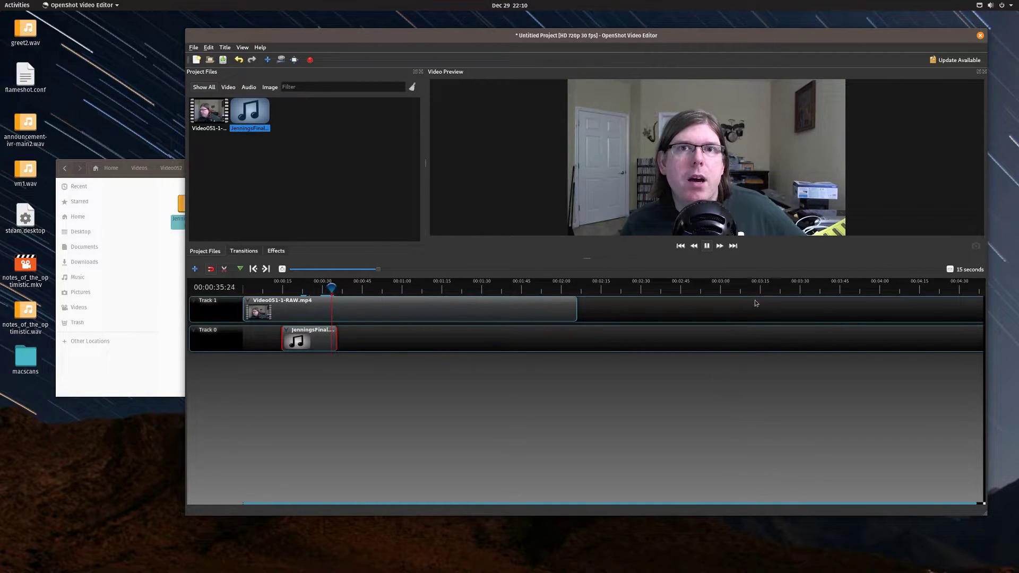
click(707, 246)
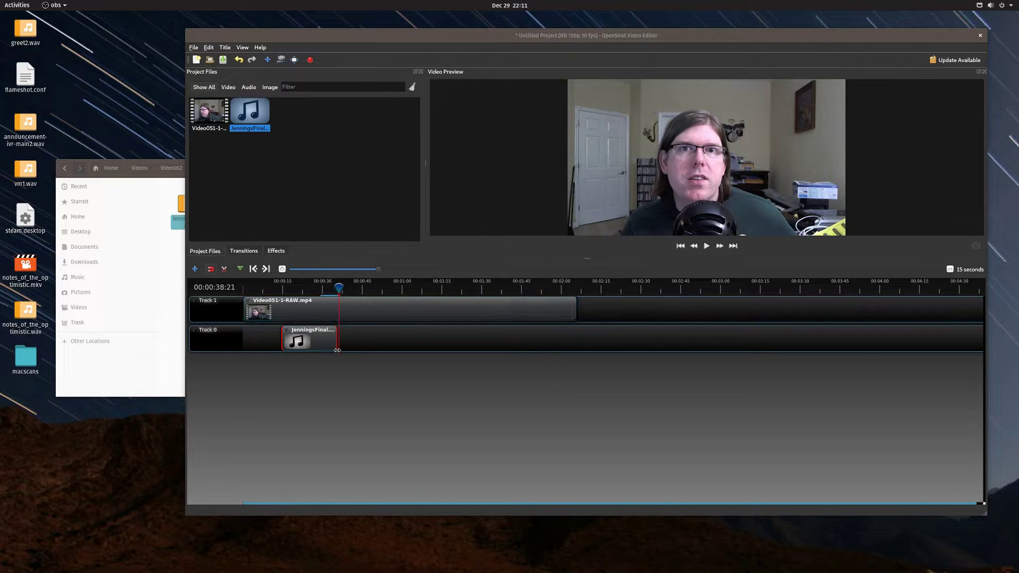
Step: Start a video export and name the output file TEST1
click(336, 59)
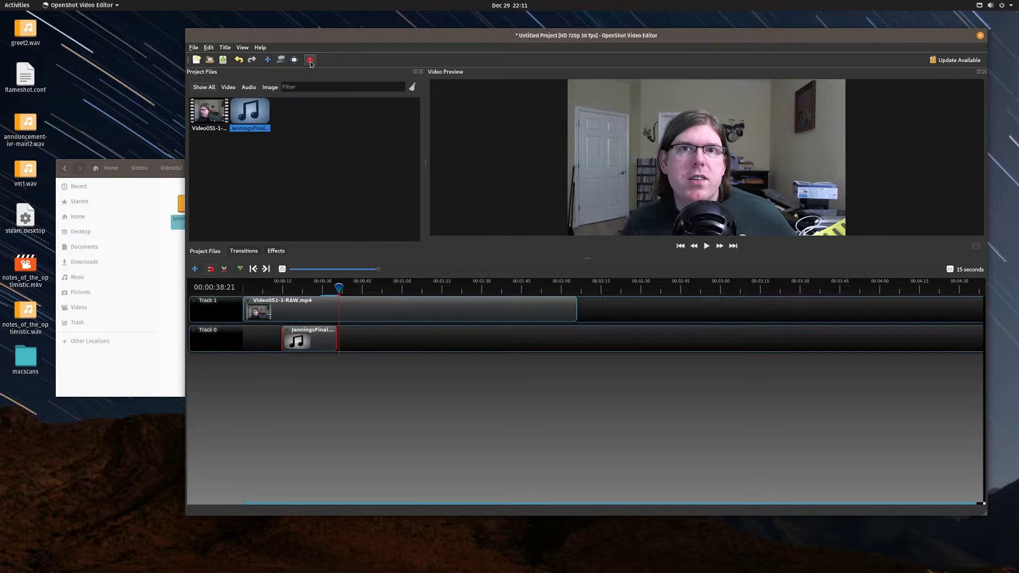
click(310, 61)
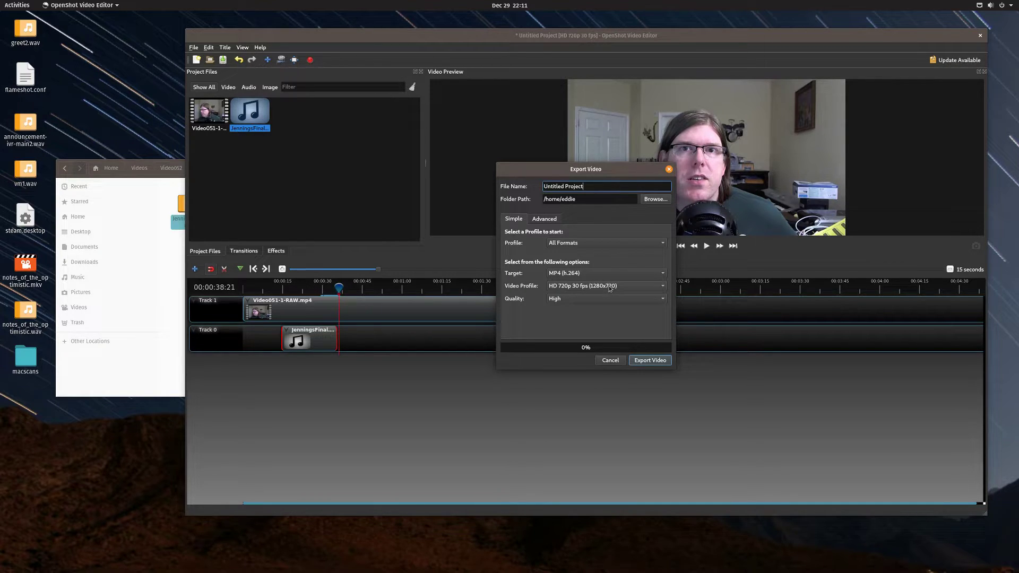
drag(593, 187, 457, 185)
text(TEST1)
Step: Set the export folder to Videos/Video052 and export the video
click(655, 199)
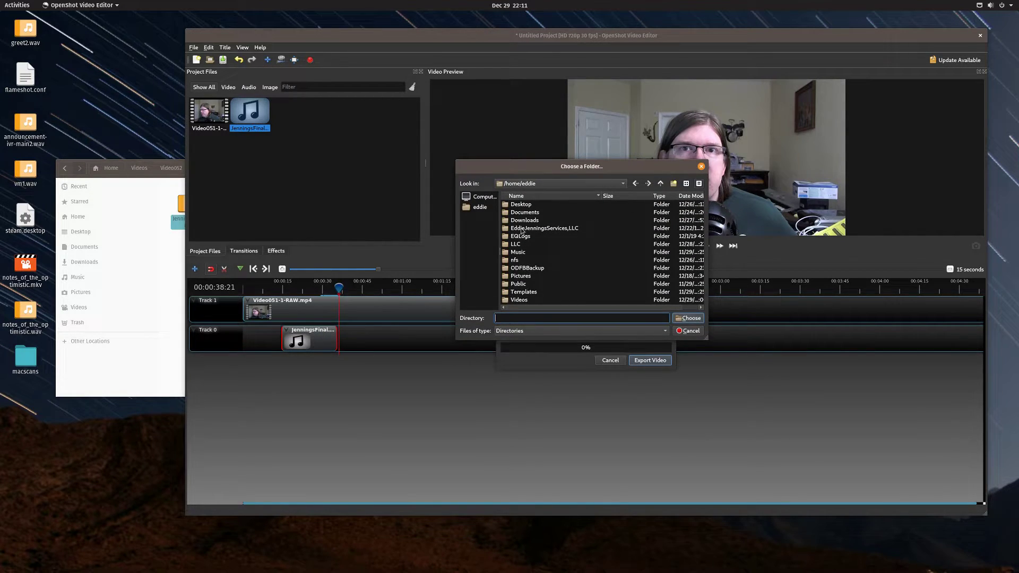
double_click(518, 300)
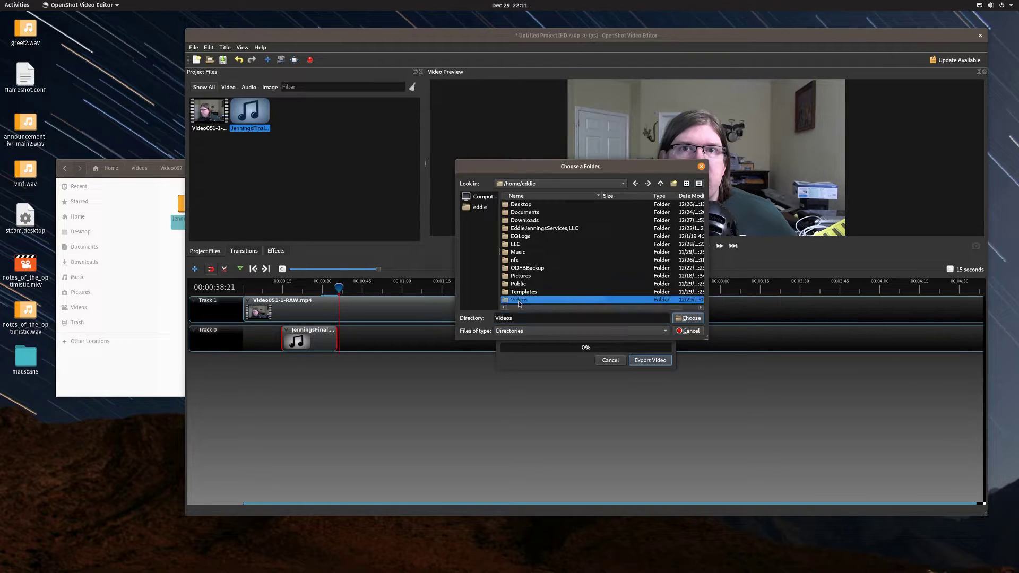
double_click(518, 229)
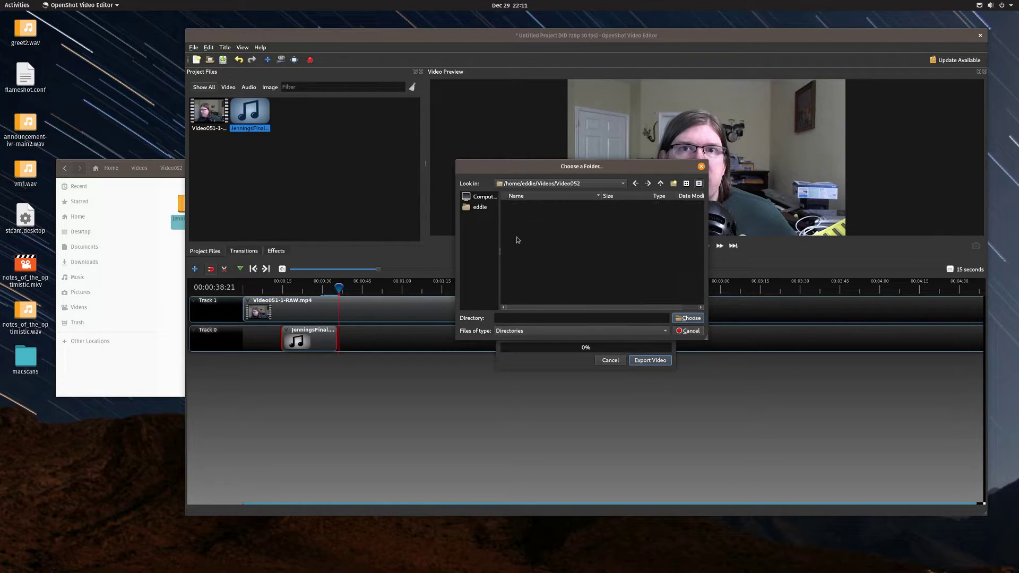
click(688, 320)
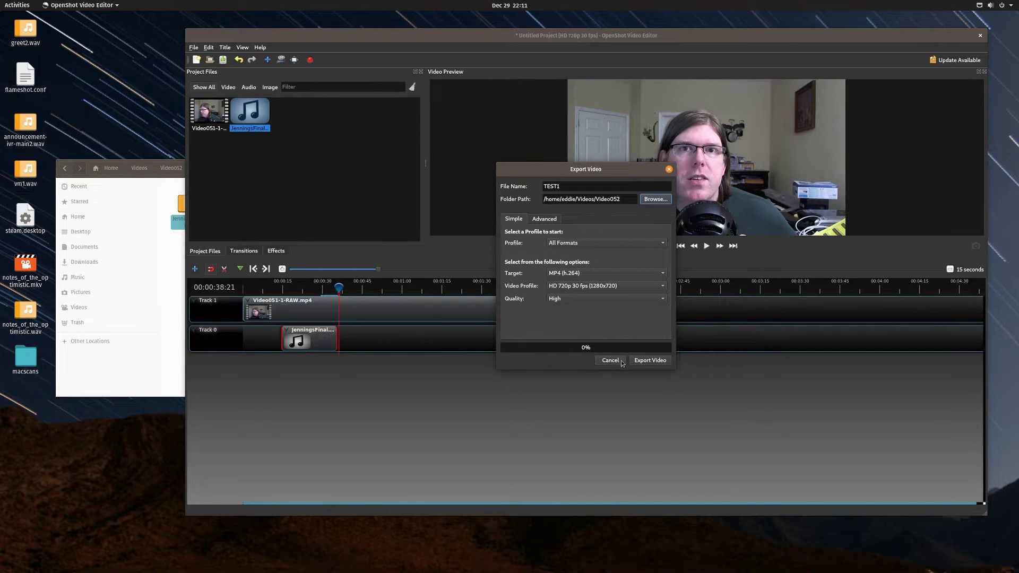
click(649, 361)
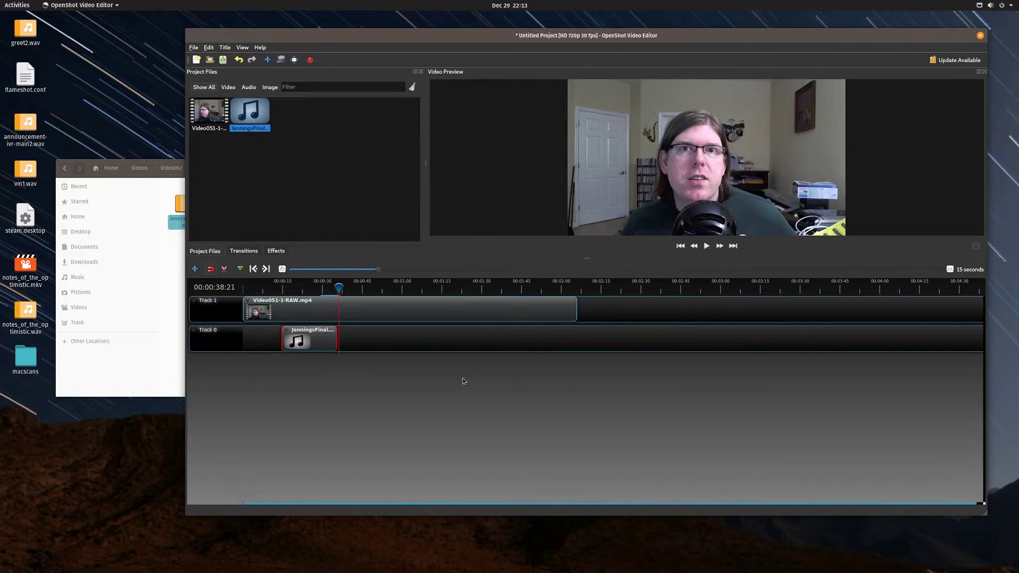
Step: Switch to the file manager and open the Video052 folder inside Videos
click(158, 290)
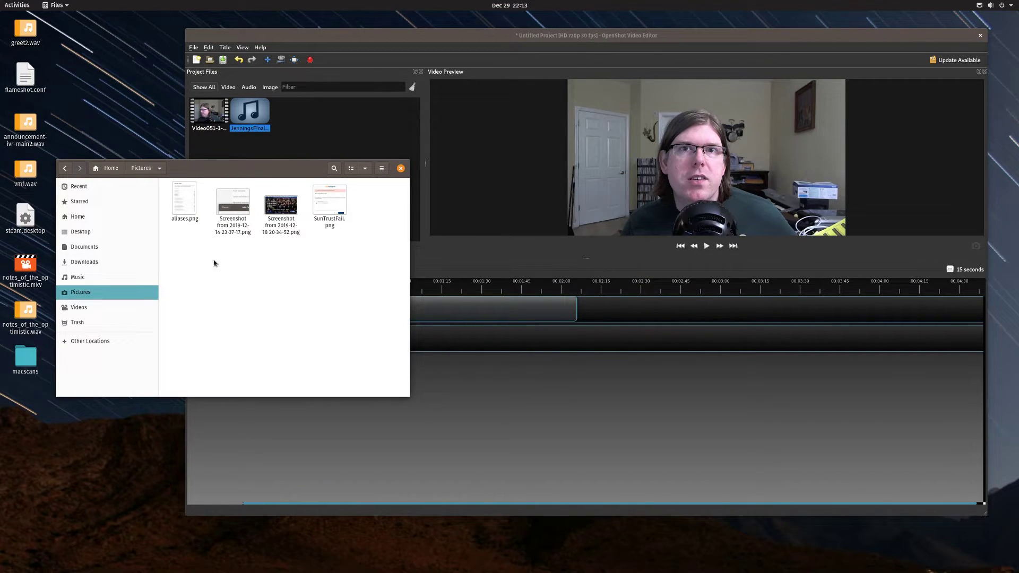
click(113, 322)
click(106, 307)
double_click(334, 204)
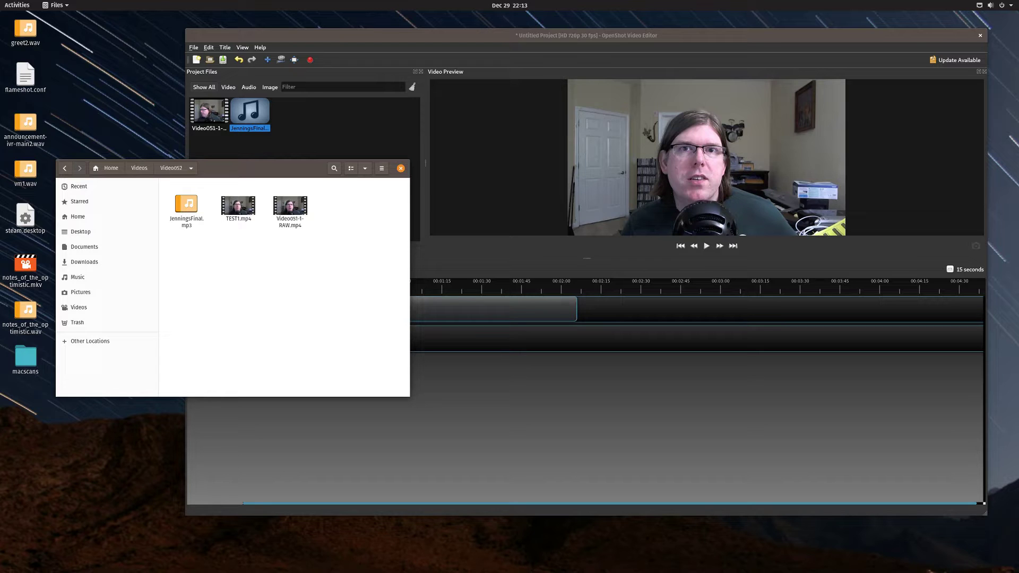
Step: Play the exported TEST1.mp4 to check the music over the video, and close the player
key(alt+Tab)
key(alt+Tab)
key(Return)
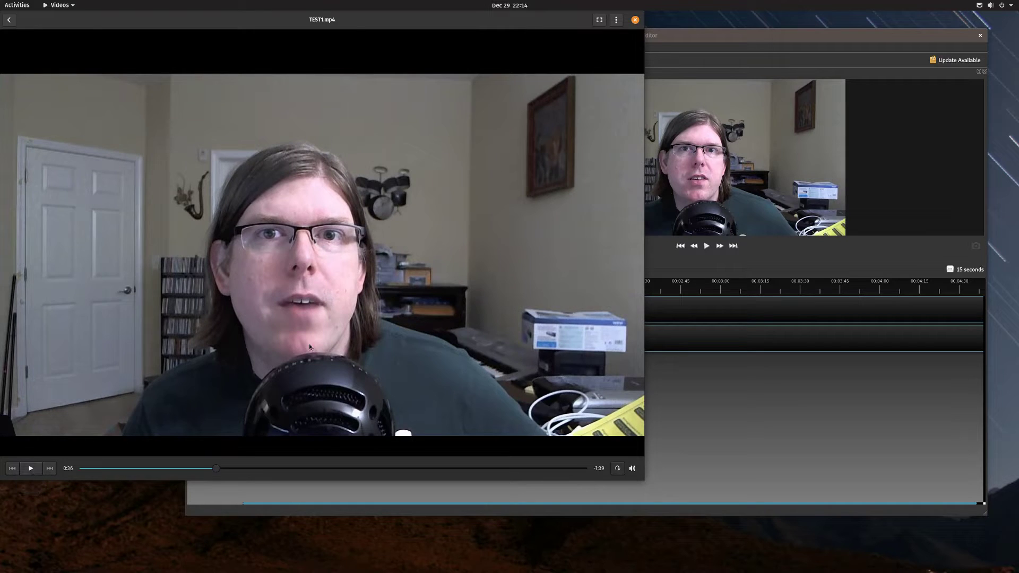
click(635, 19)
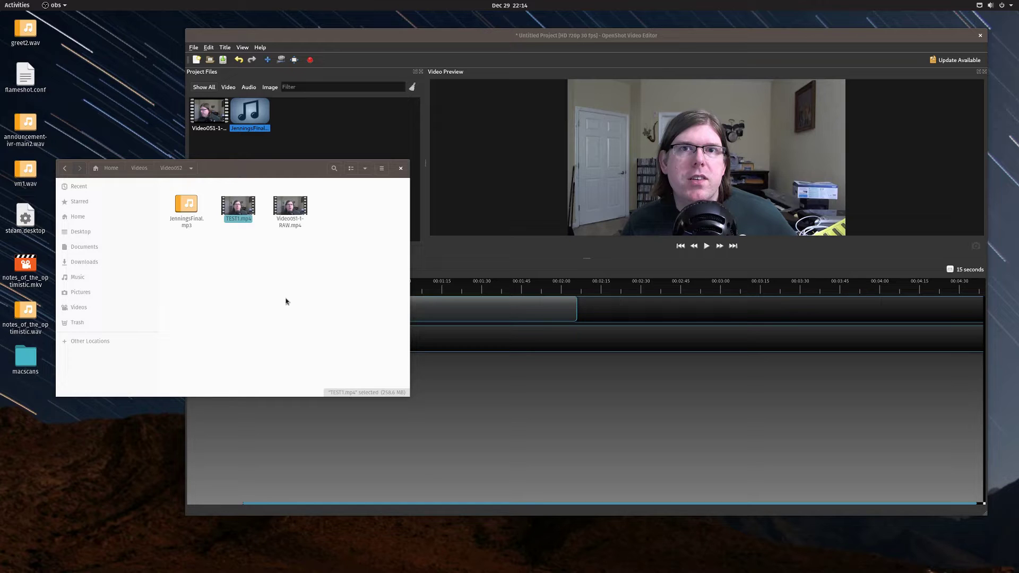
Step: Switch back to OpenShot and save the project as Video052 in the Videos/Video052 folder
click(374, 38)
click(194, 47)
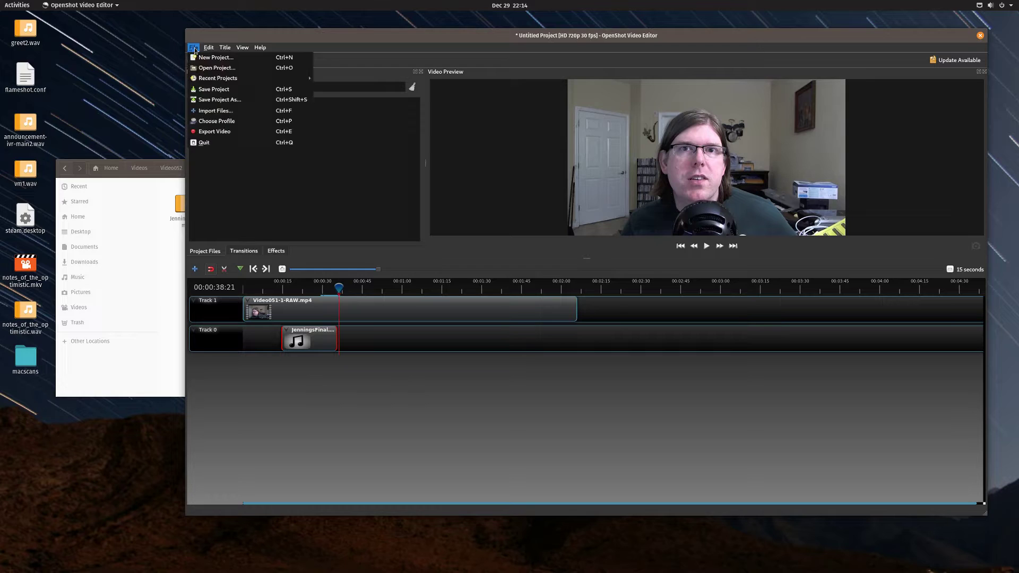
click(222, 101)
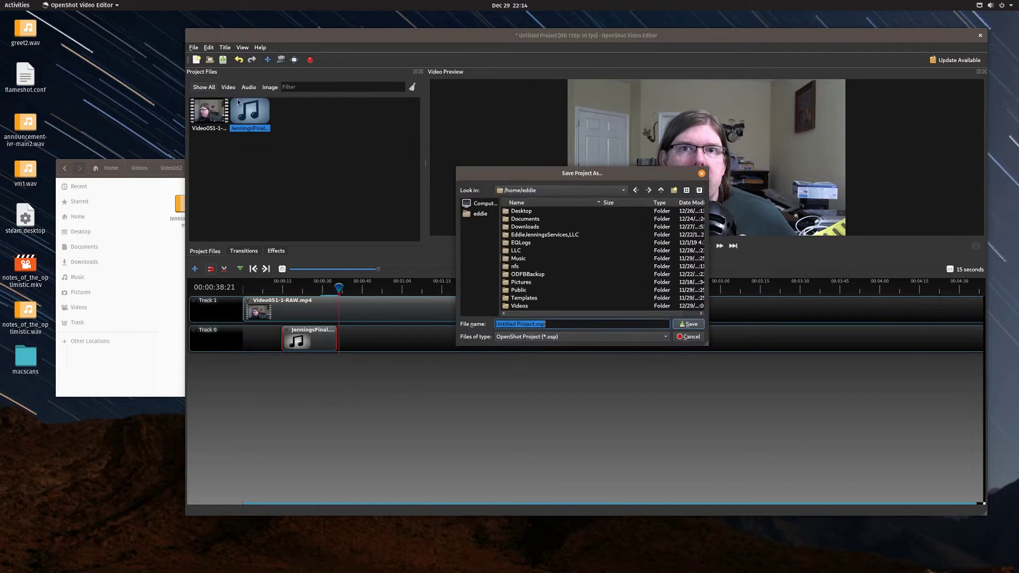
double_click(520, 306)
double_click(519, 235)
click(552, 325)
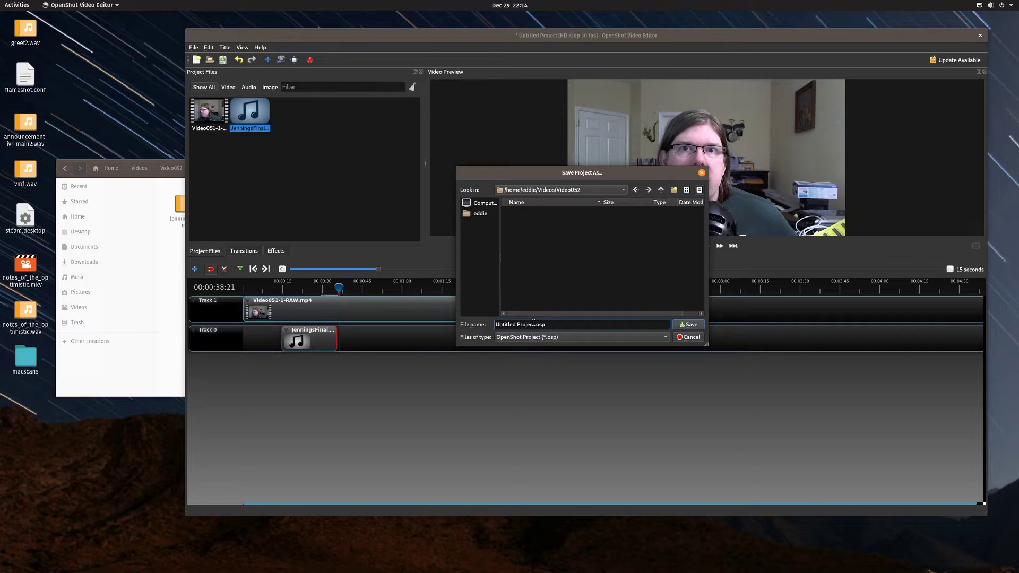
drag(535, 324, 439, 321)
text(Vidoe)
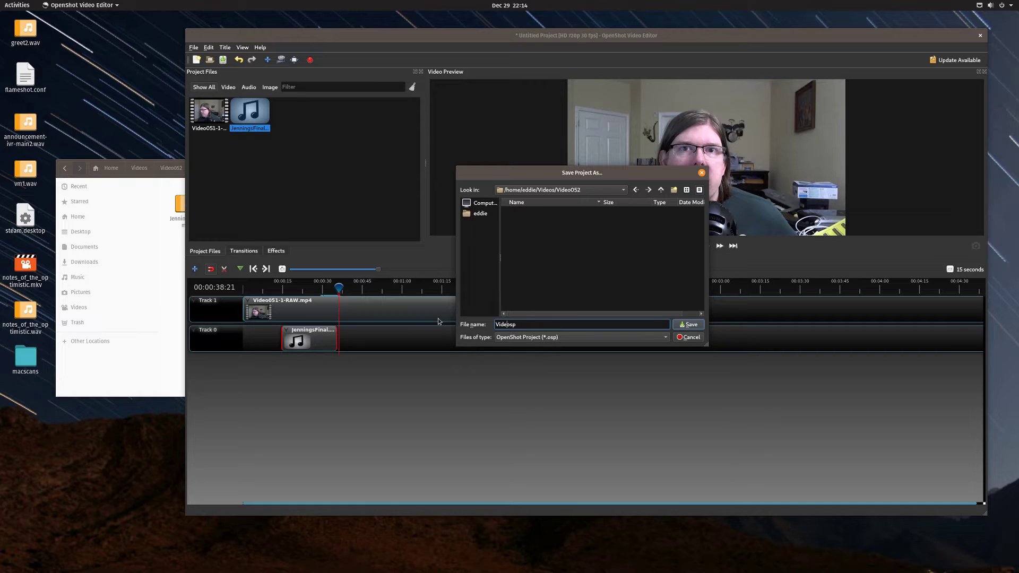
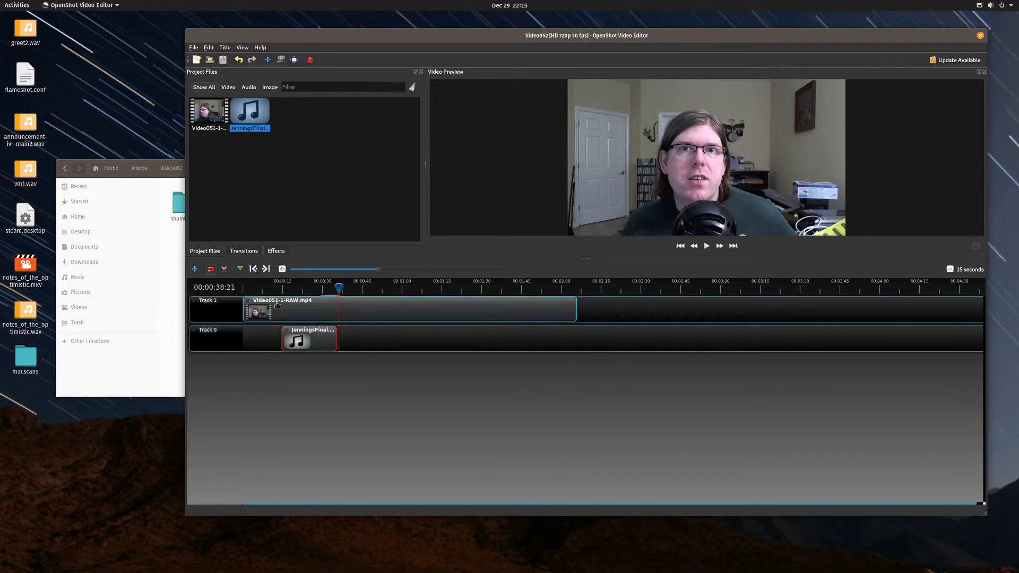
Step: Slice the Track 1 video clip at 00:00:15:21, where the music clip starts, keeping both sides
drag(338, 287, 281, 287)
click(281, 314)
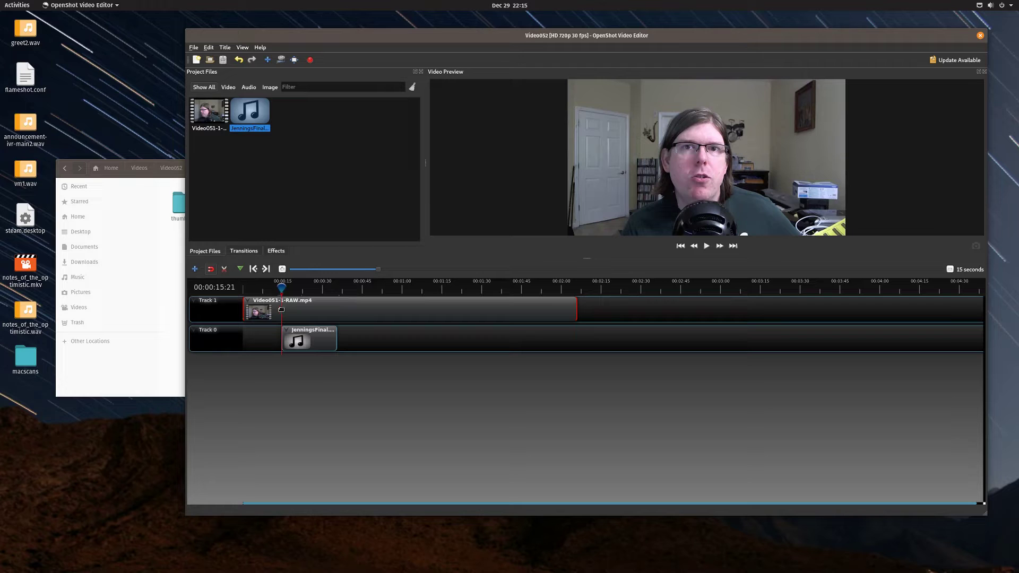
right_click(281, 312)
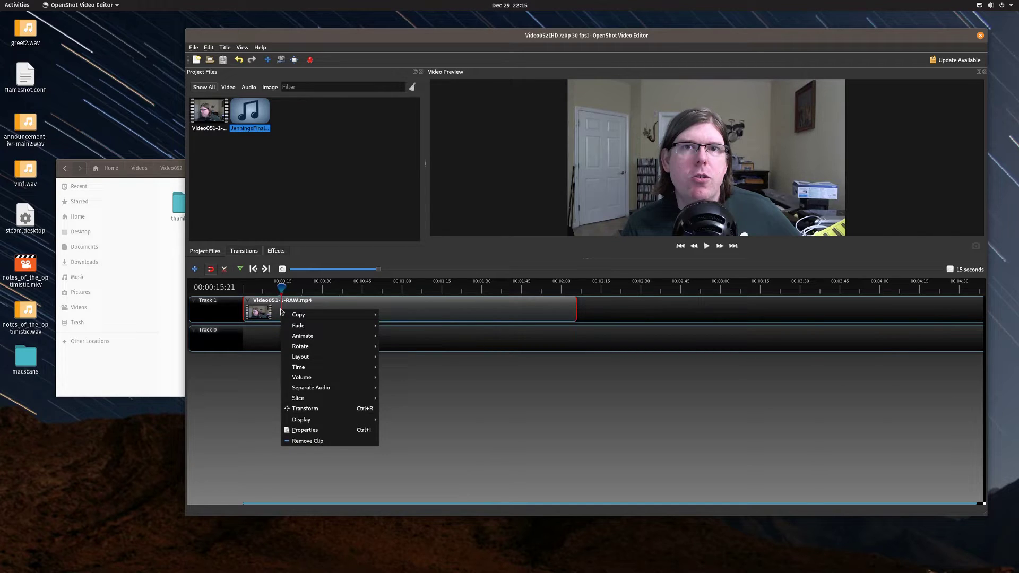
mouse_move(361, 399)
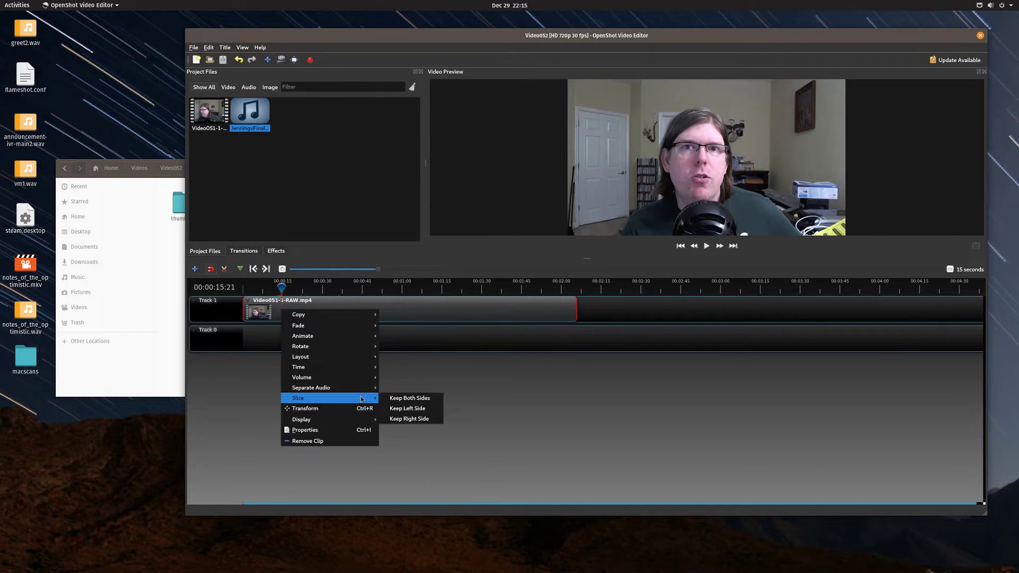
click(395, 399)
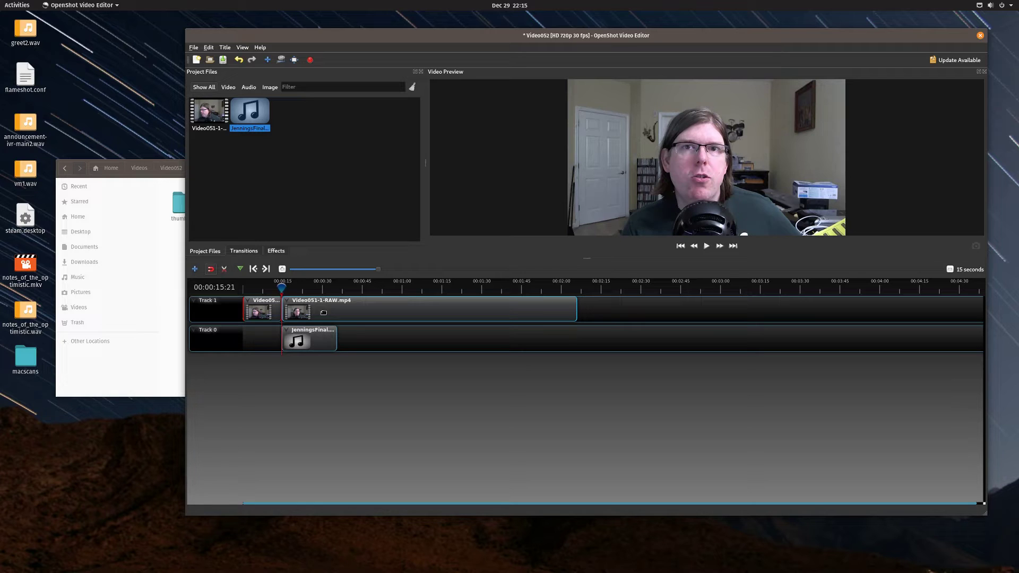
Step: Move the second video piece on Track 1 to start where the music clip ends, and save the project
drag(323, 312, 372, 318)
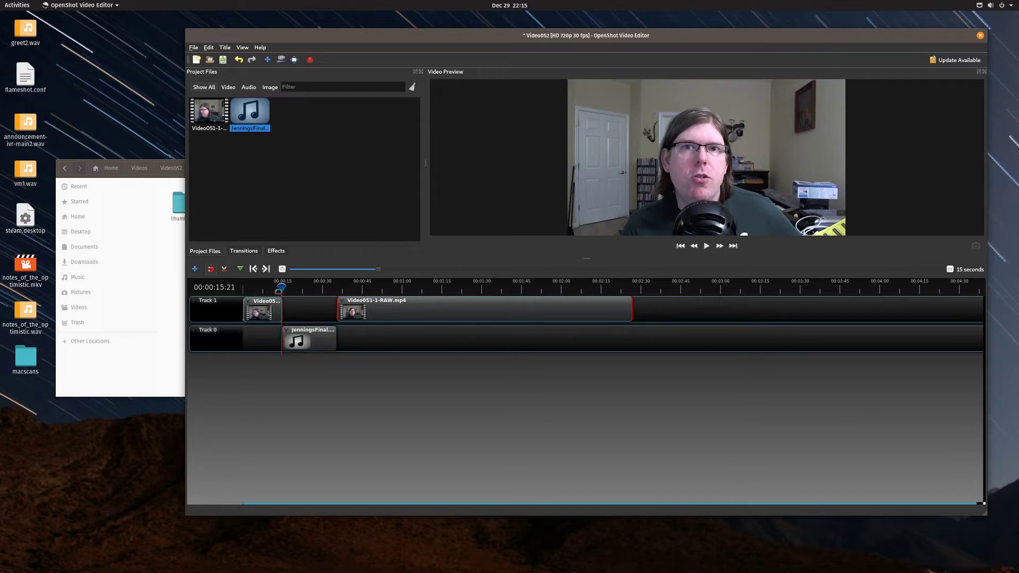
drag(282, 286, 256, 288)
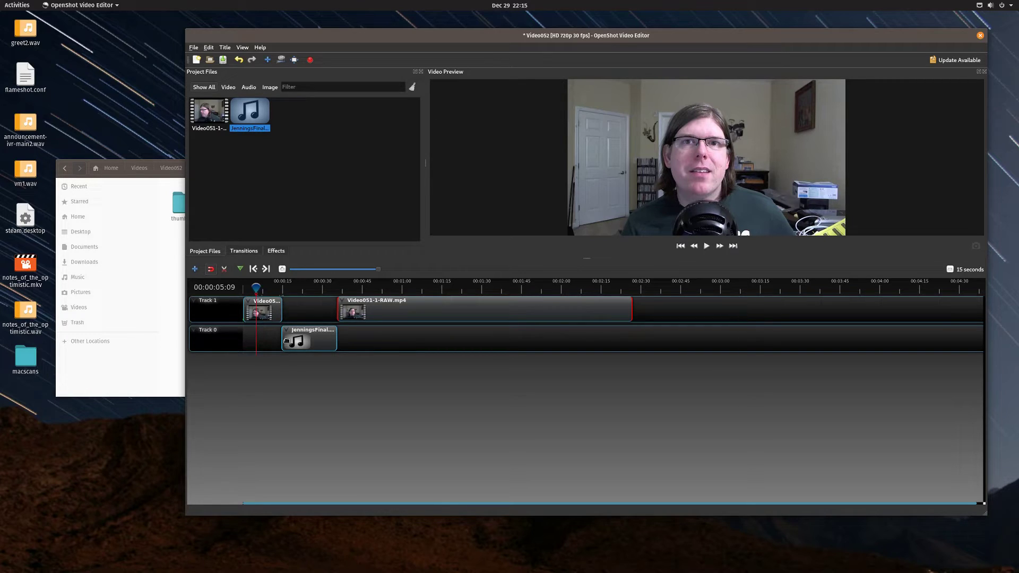
key(ctrl+s)
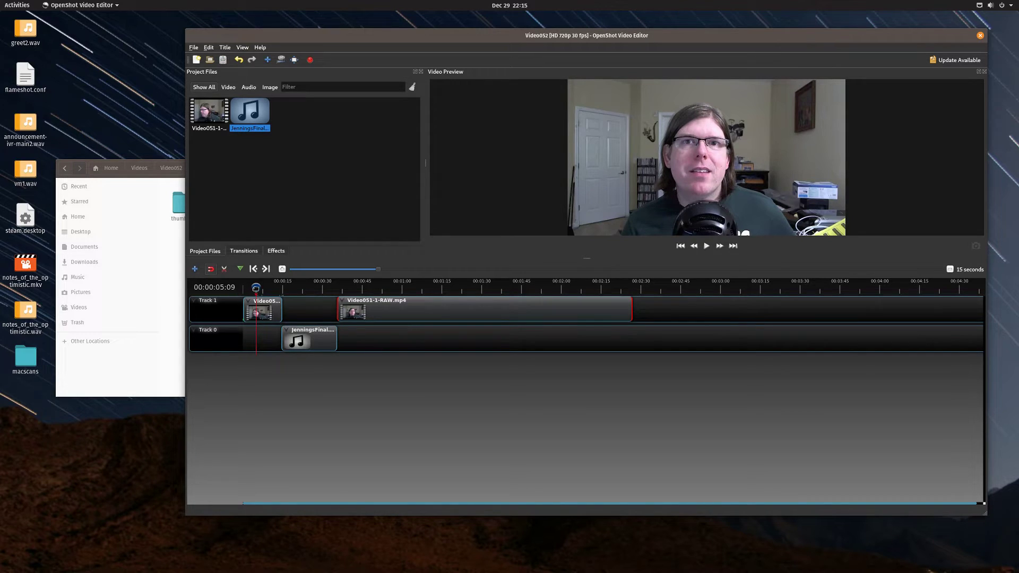
Step: Play the project from about 8 seconds into the gap between the video pieces to check the music plays alone
drag(256, 288, 263, 288)
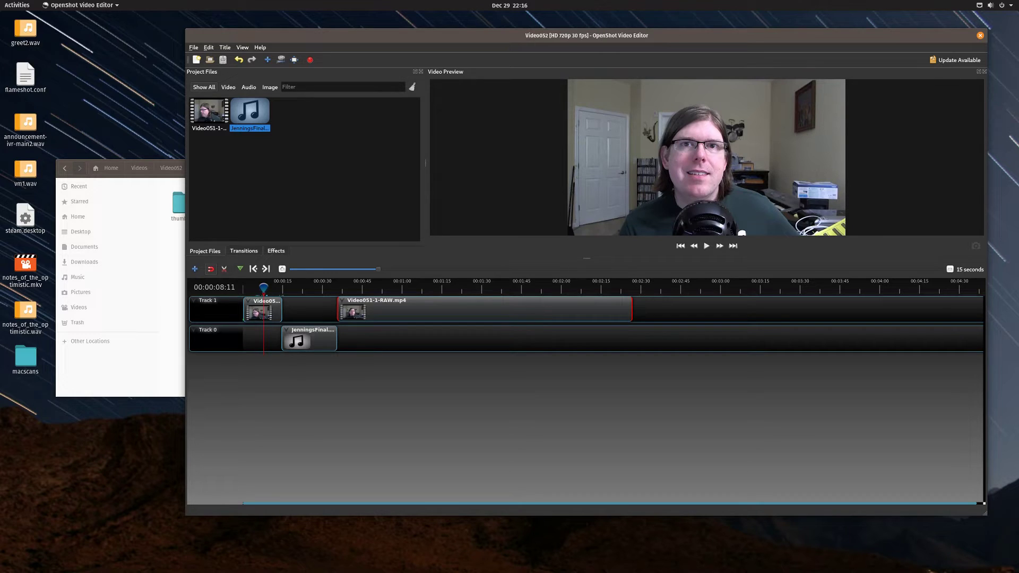
key(alt+Tab)
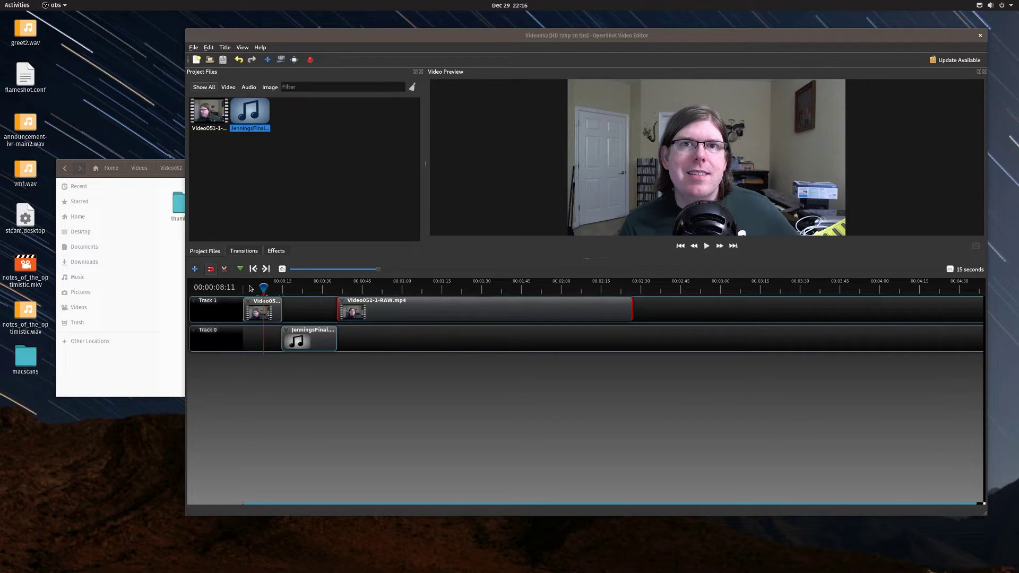
click(706, 246)
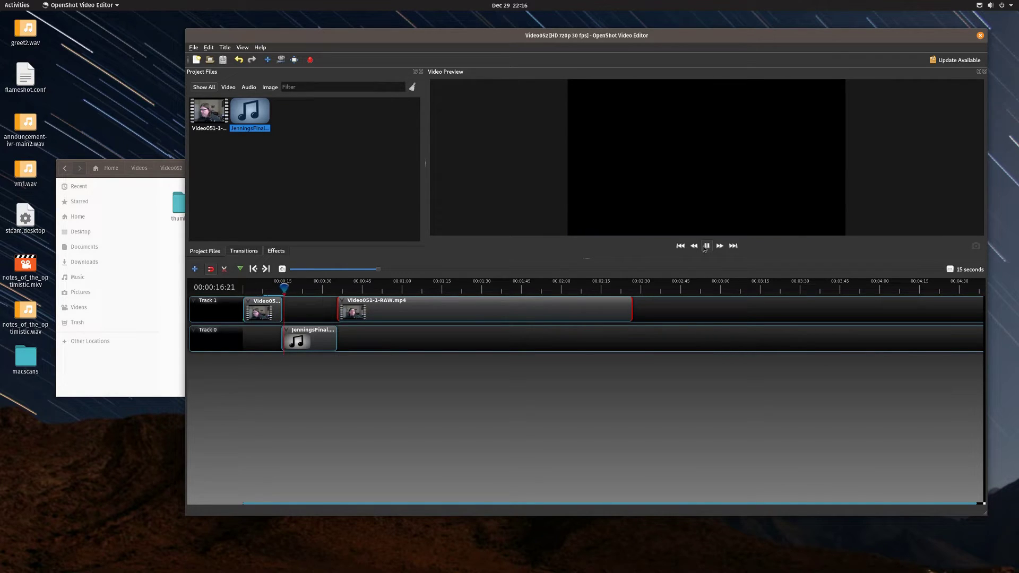
click(710, 247)
key(alt+Tab)
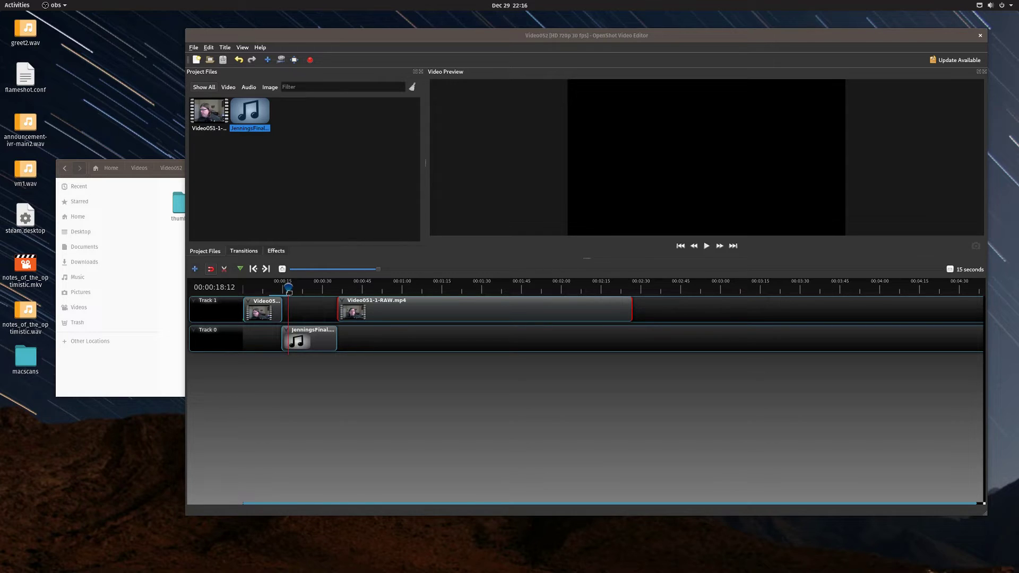
Step: Move the second video piece back on Track 1 so it directly follows the first piece
drag(288, 291, 270, 289)
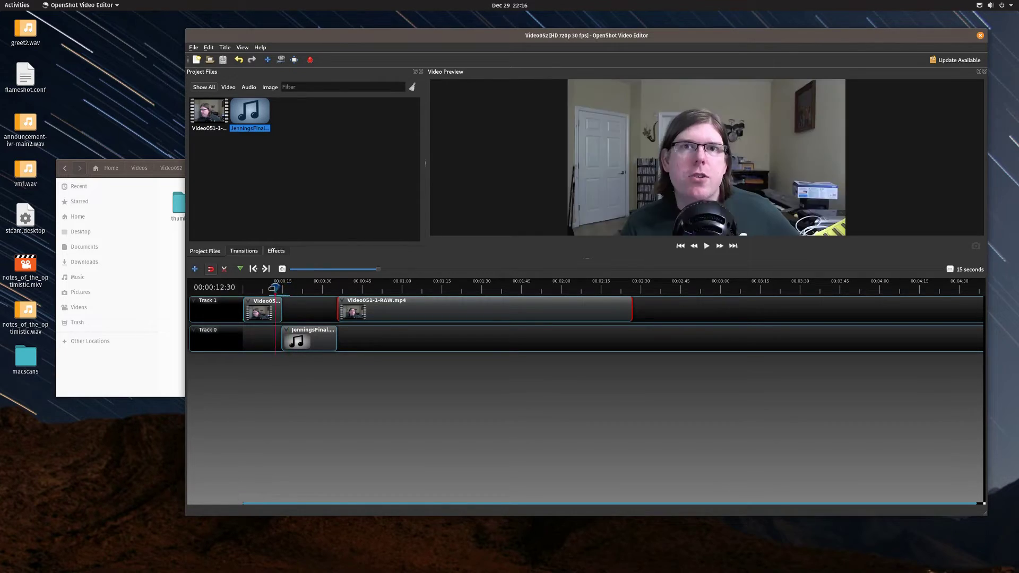
drag(373, 309, 321, 308)
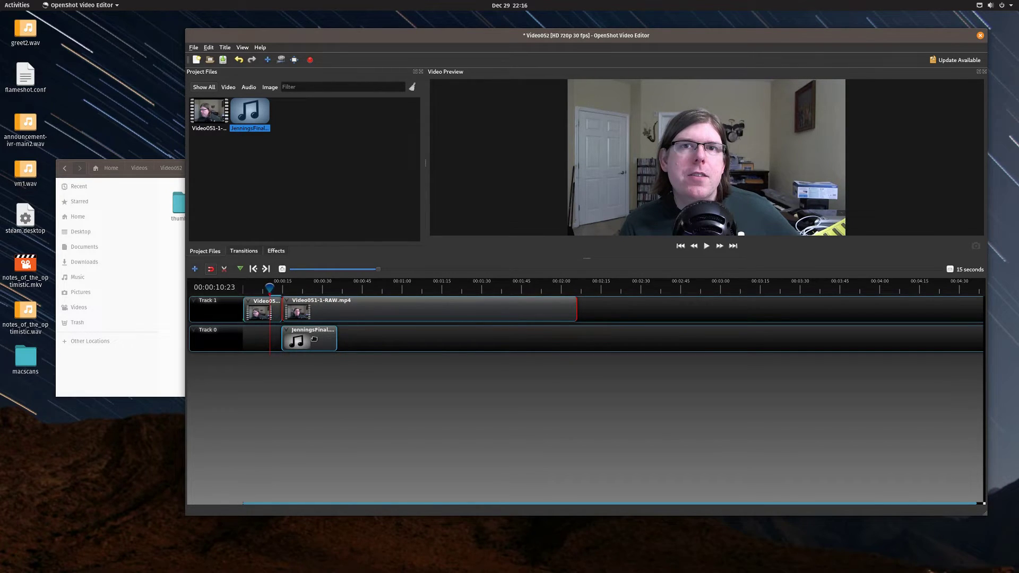
Step: Set the music clip's volume on Track 0 to 30% for the entire clip
click(314, 338)
right_click(314, 338)
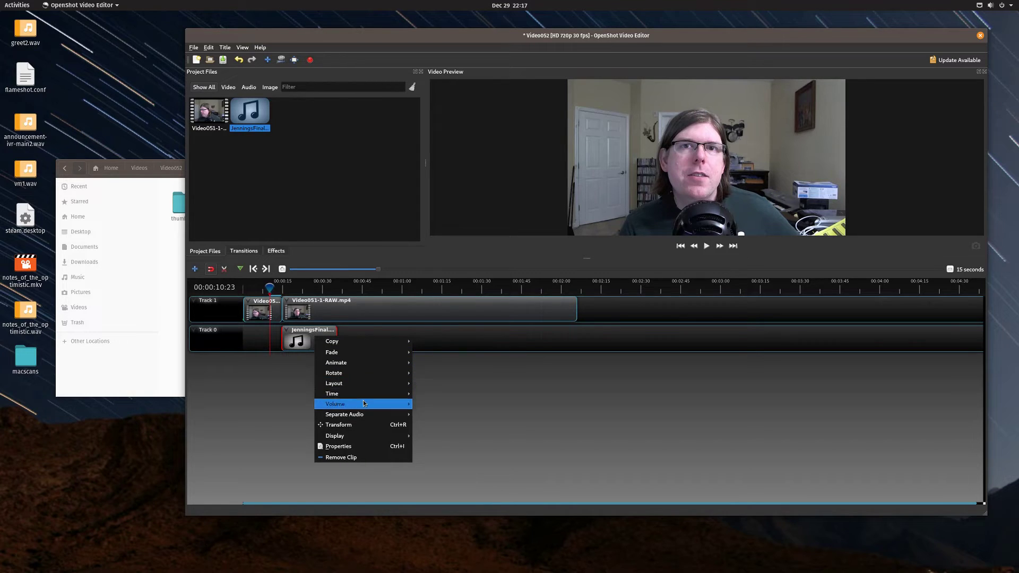
mouse_move(363, 401)
mouse_move(454, 438)
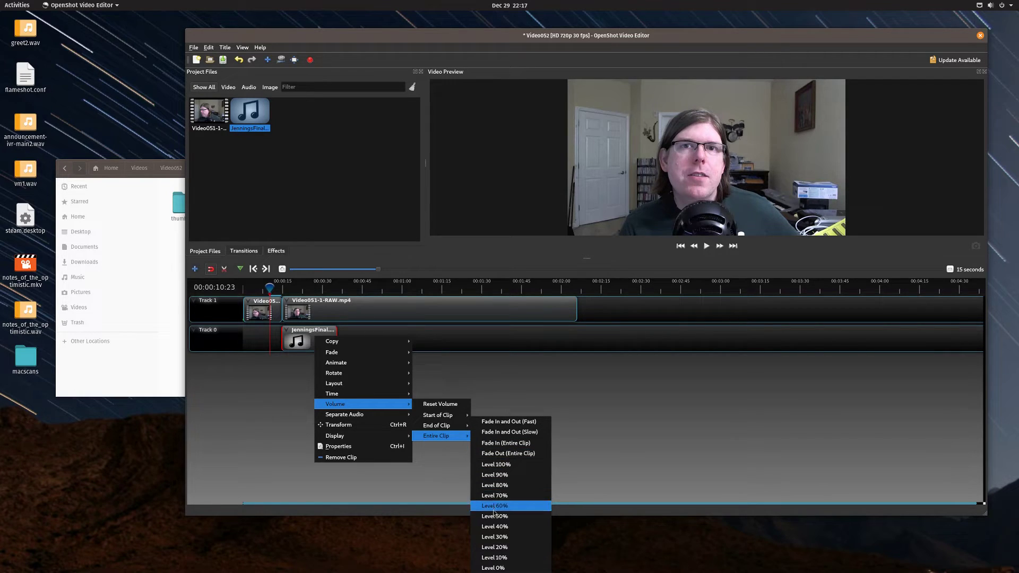
click(502, 538)
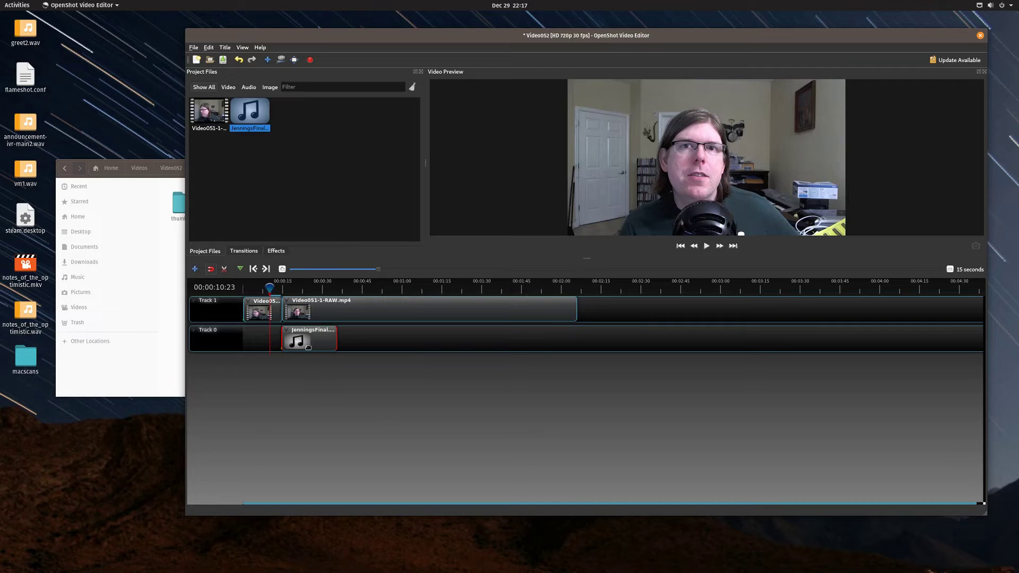
right_click(308, 339)
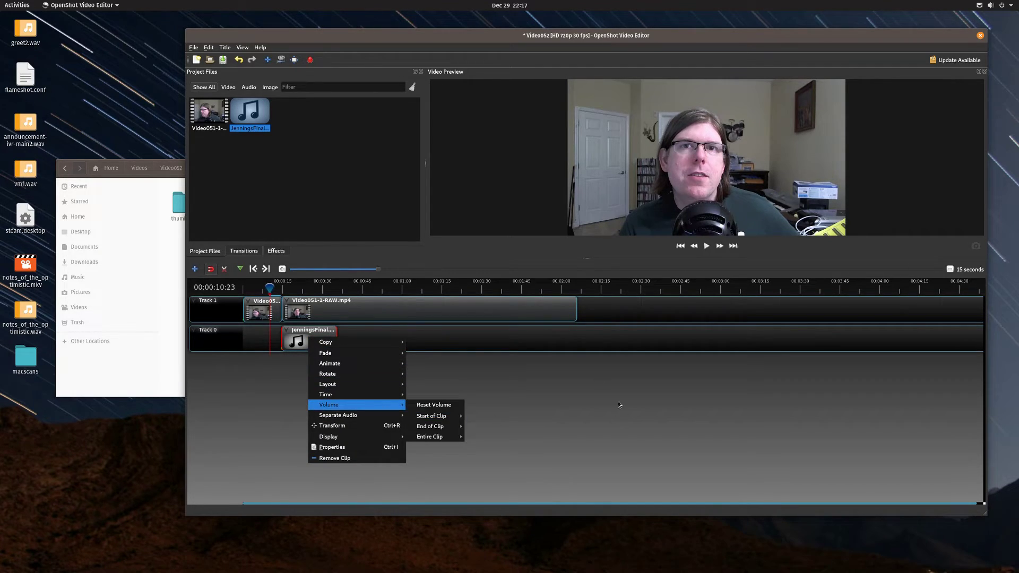
key(Escape)
key(Escape)
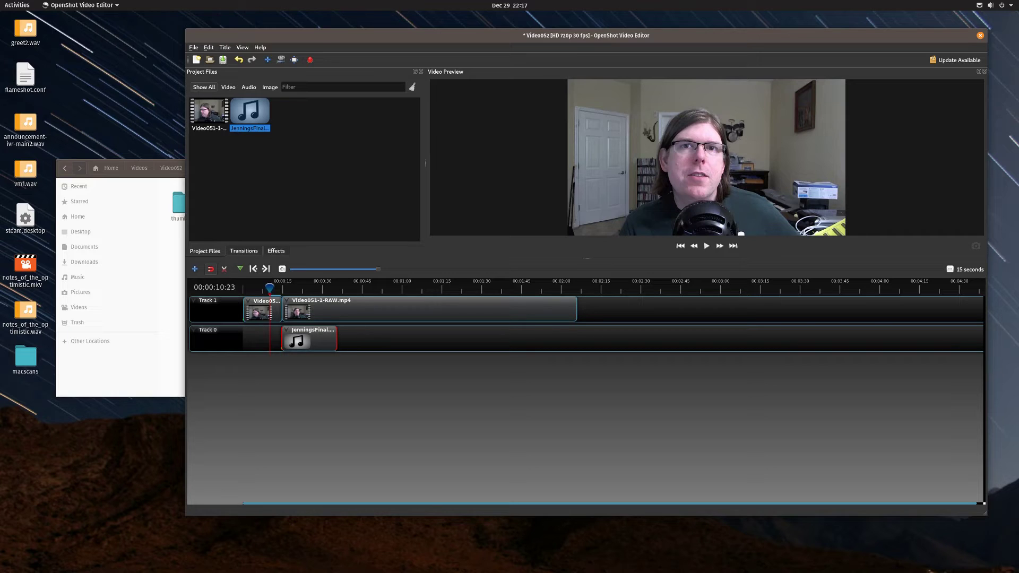
Step: Play the project from about 10 seconds into the music clip to check the lowered music under the speech
click(705, 248)
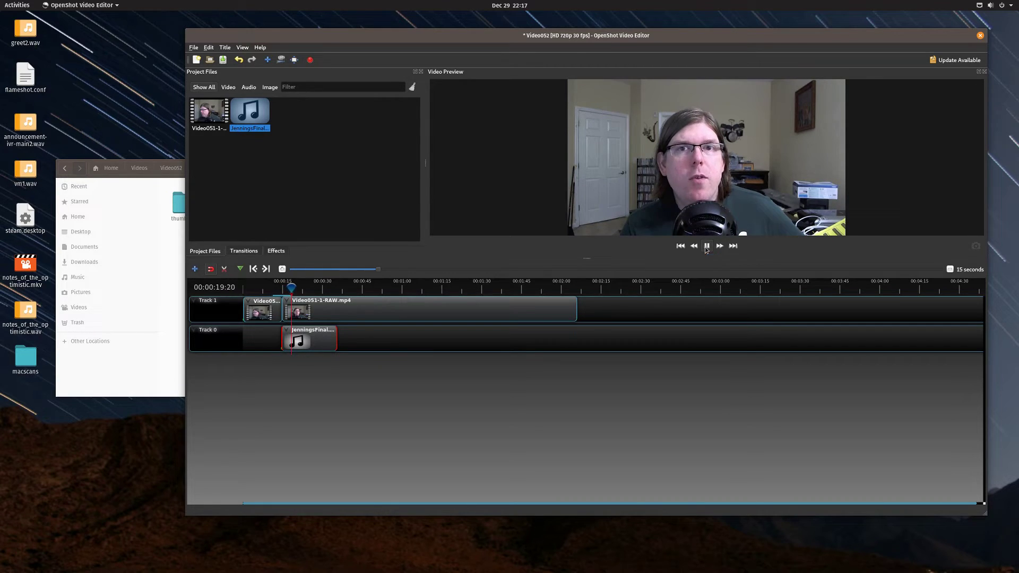
click(706, 247)
key(alt+Tab)
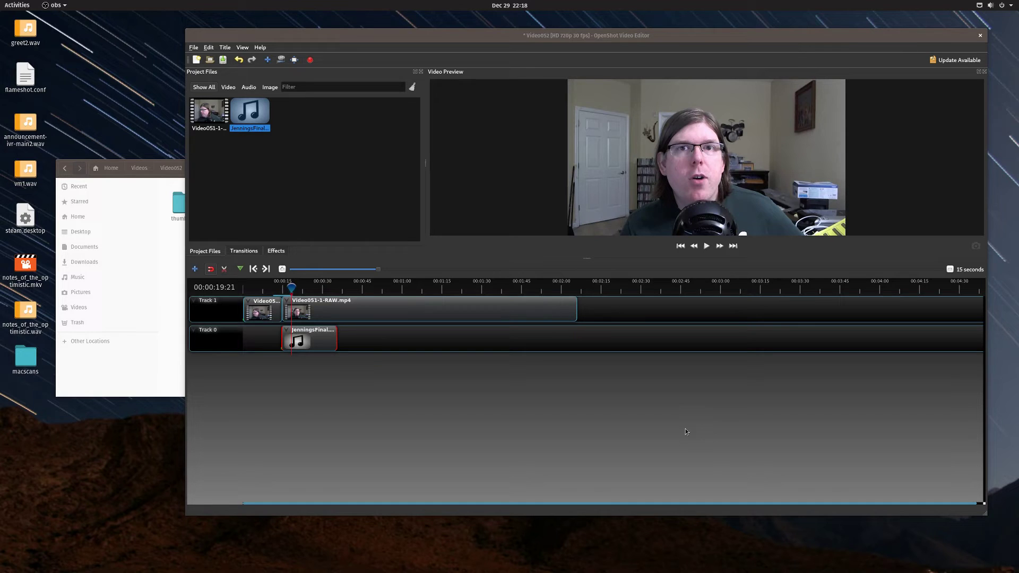
Step: Return the playhead to just before the music starts and reset the music clip's volume
click(274, 288)
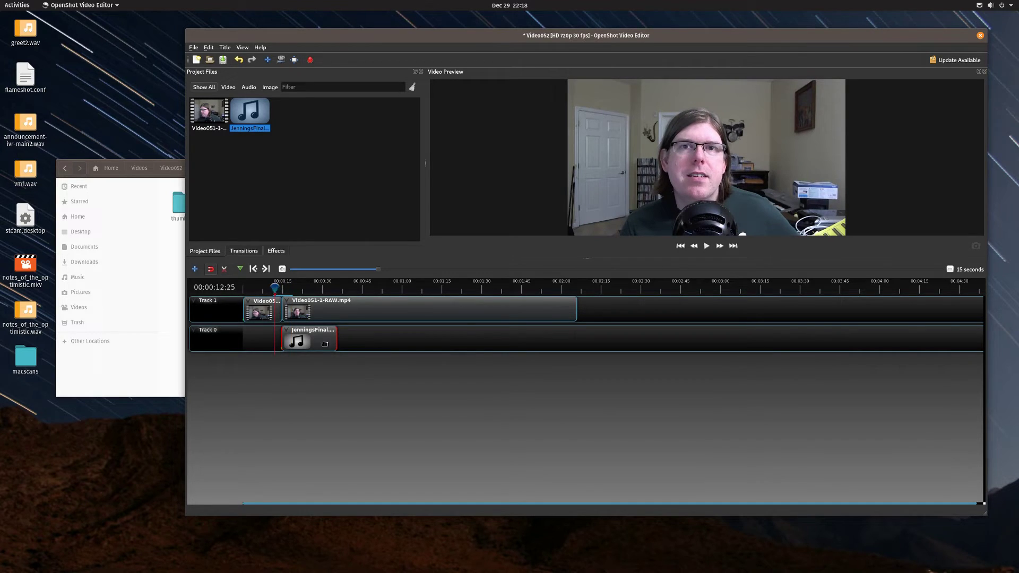
right_click(312, 338)
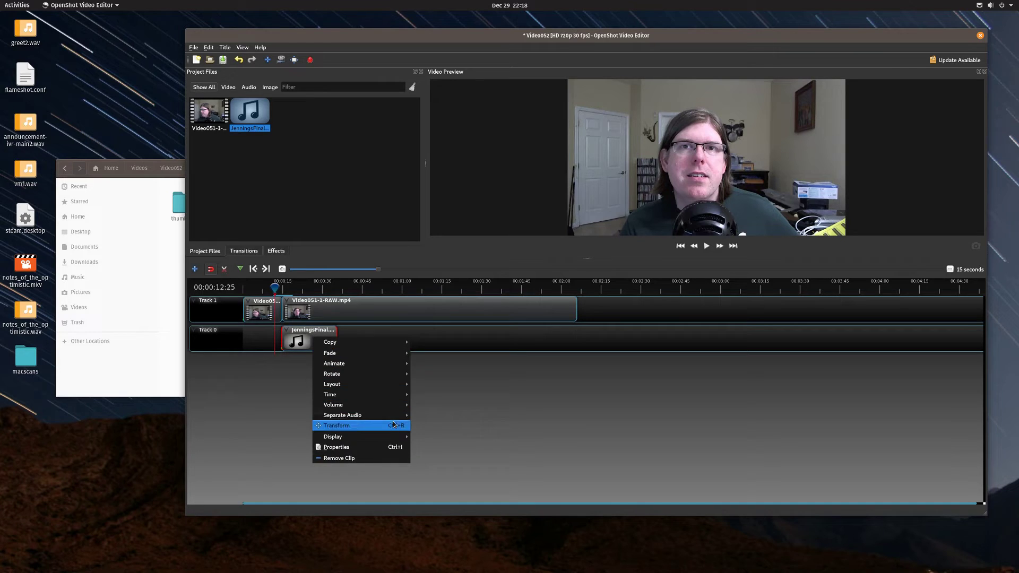
mouse_move(399, 406)
mouse_move(457, 439)
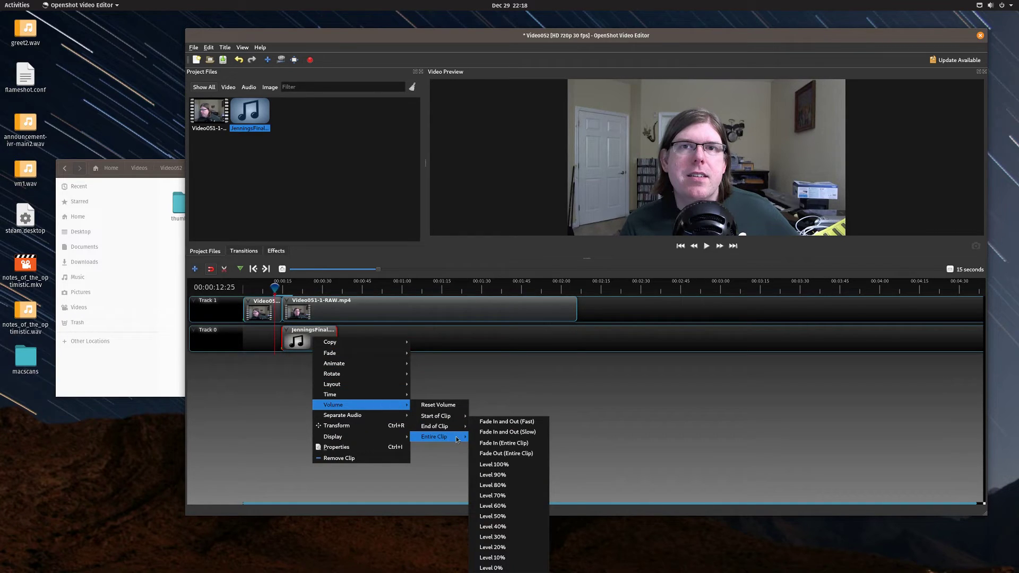
click(454, 406)
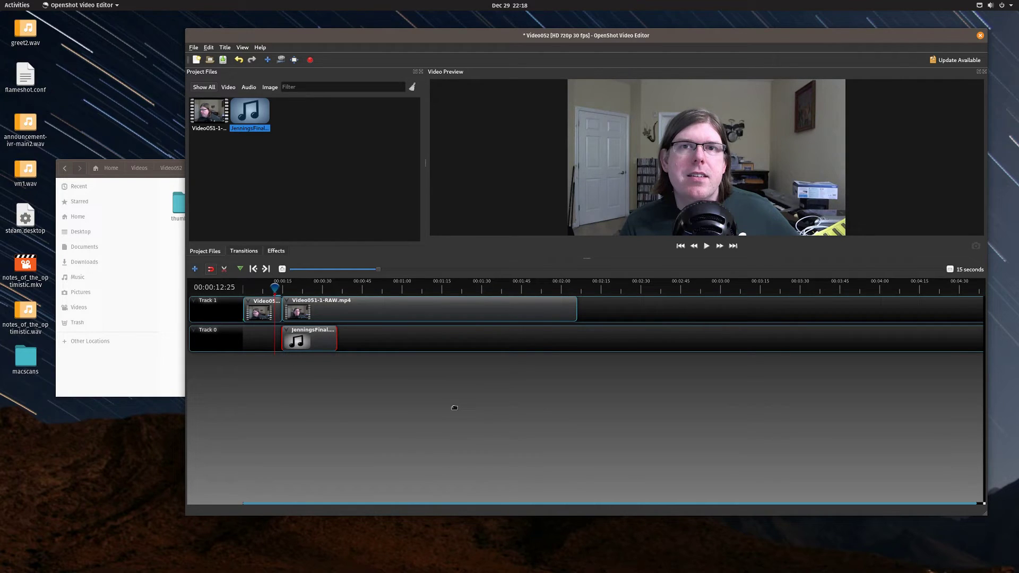
right_click(312, 338)
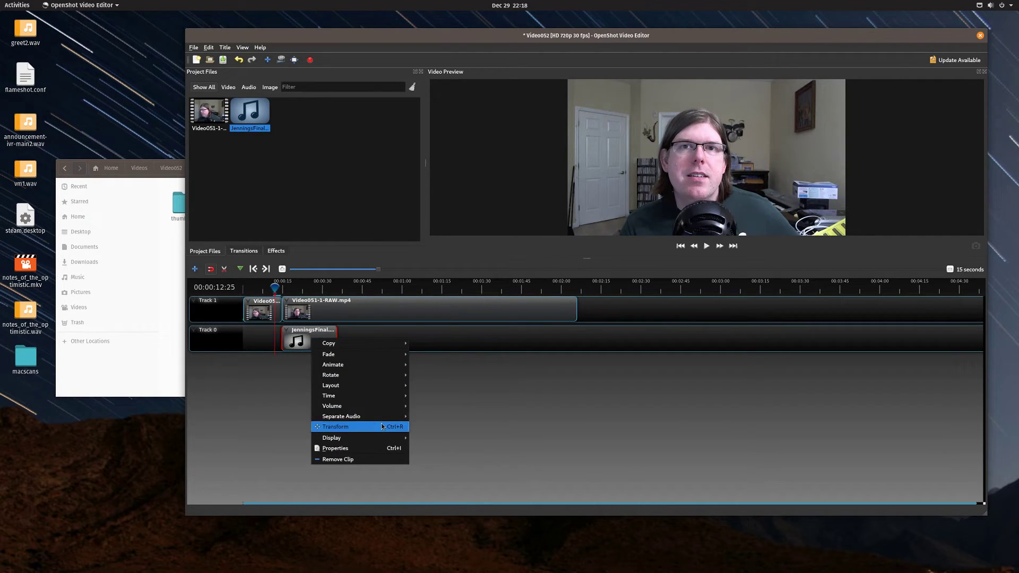
click(300, 340)
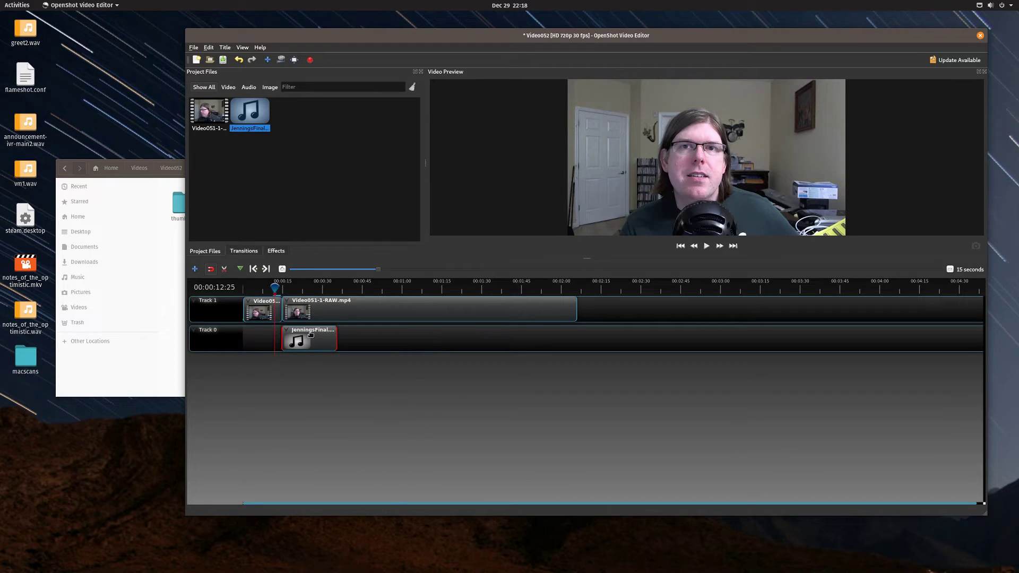
Step: Set the music clip's volume on Track 0 to 50% for the entire clip and add a slow volume fade in and out
right_click(313, 338)
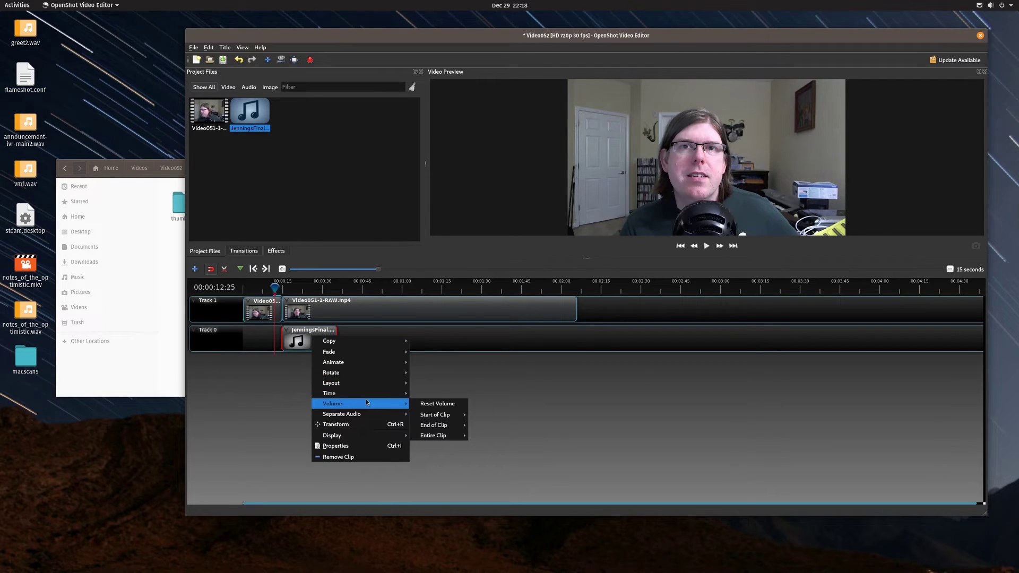
mouse_move(365, 402)
mouse_move(452, 438)
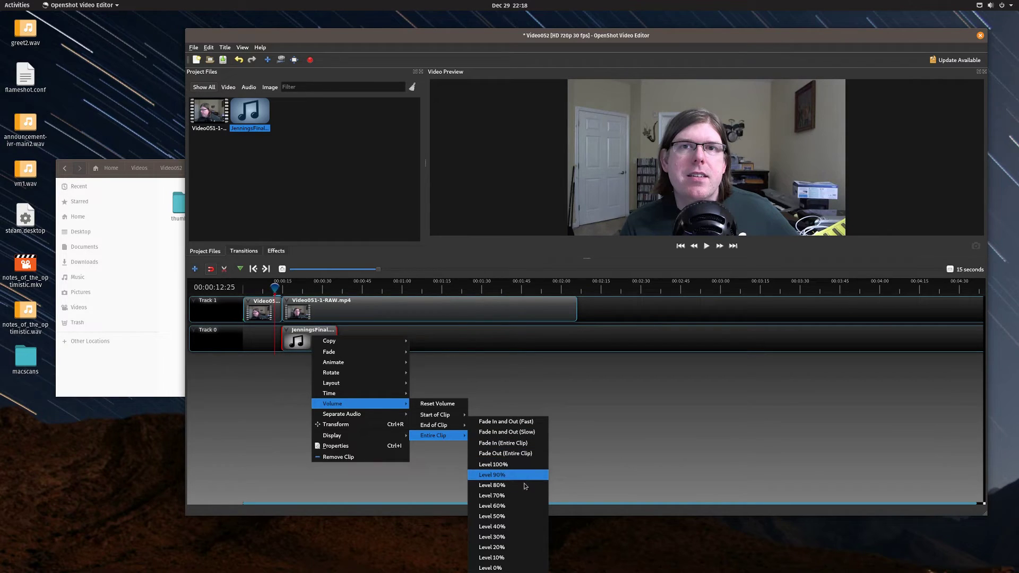
click(518, 516)
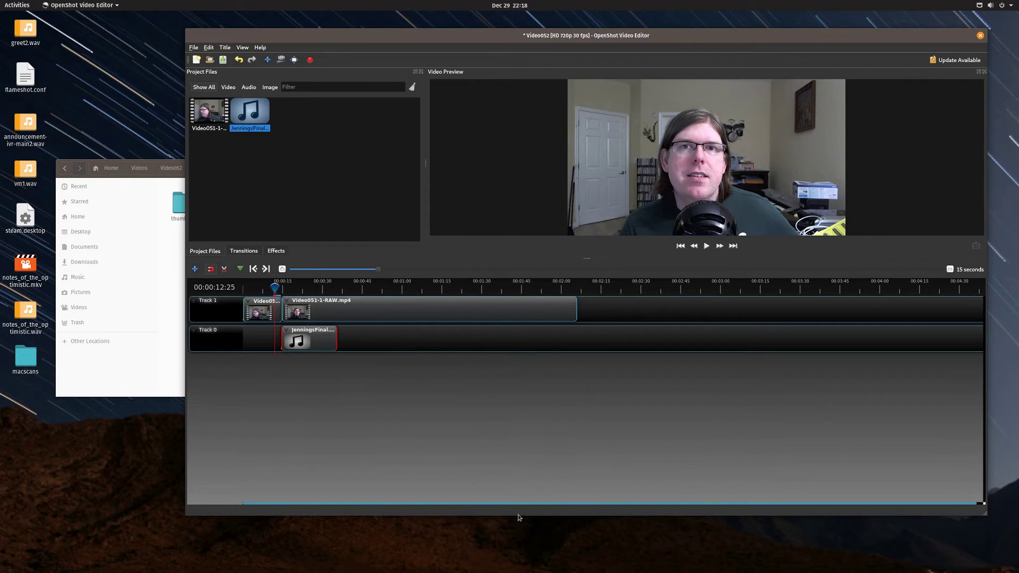
right_click(306, 339)
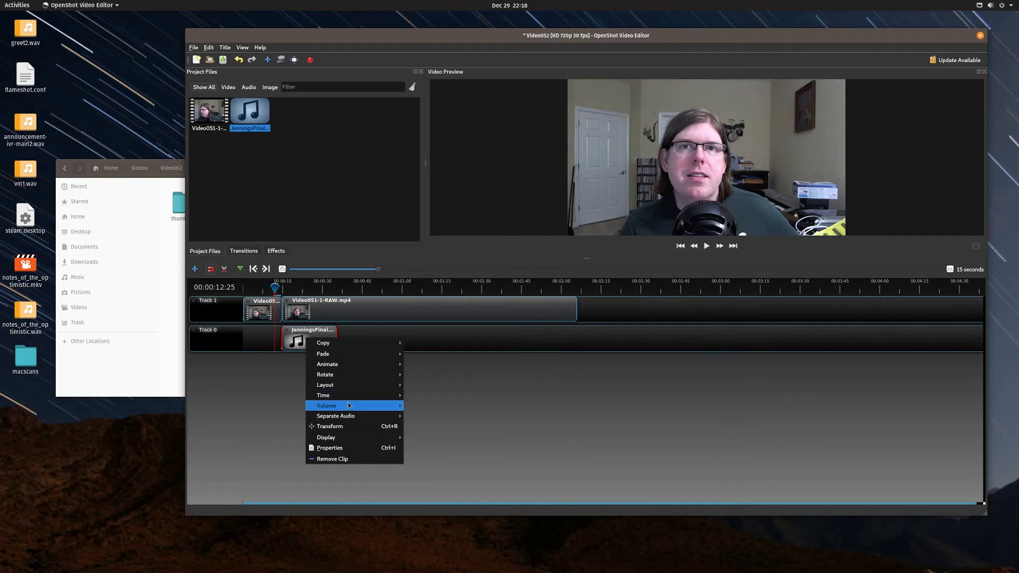
mouse_move(444, 443)
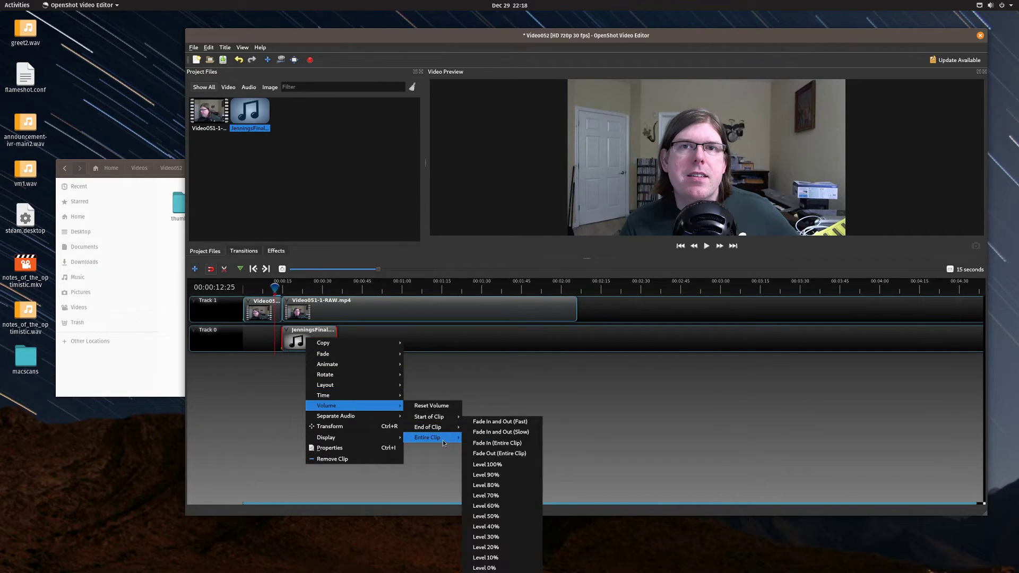
click(520, 436)
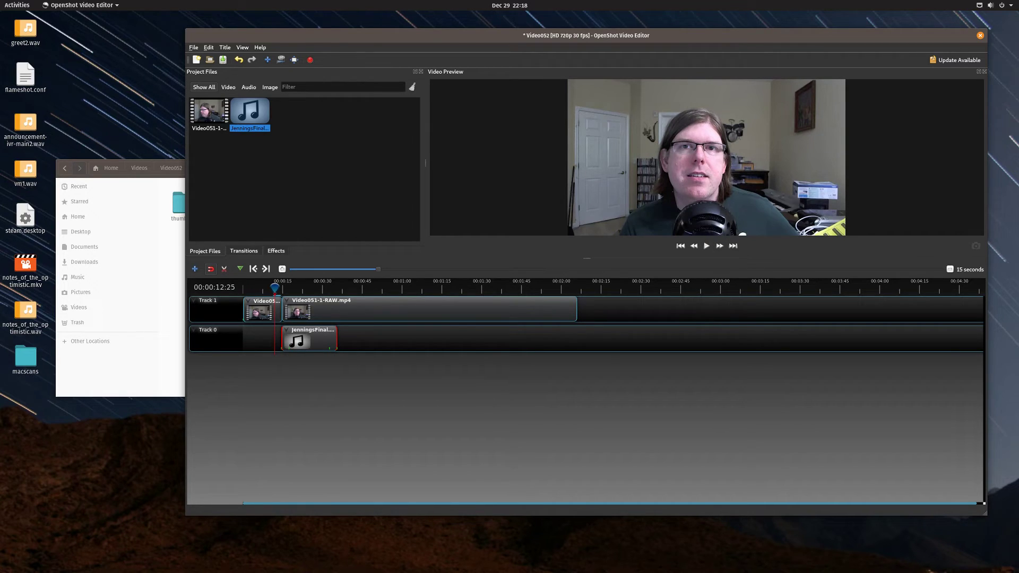
Step: Play the project from just before the music starts until near the music's end to check its volume and fades
click(705, 246)
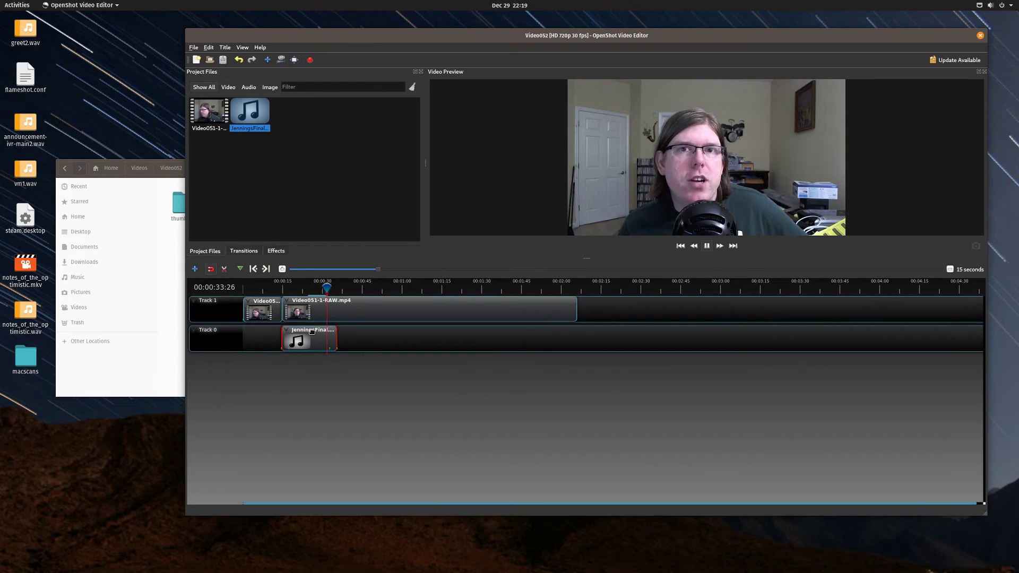
click(707, 246)
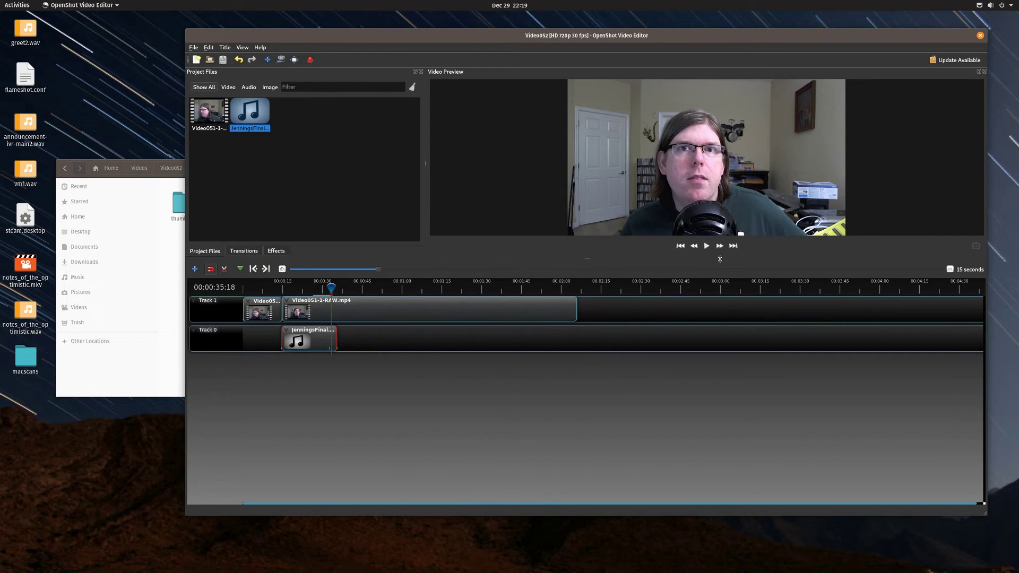
key(alt+Tab)
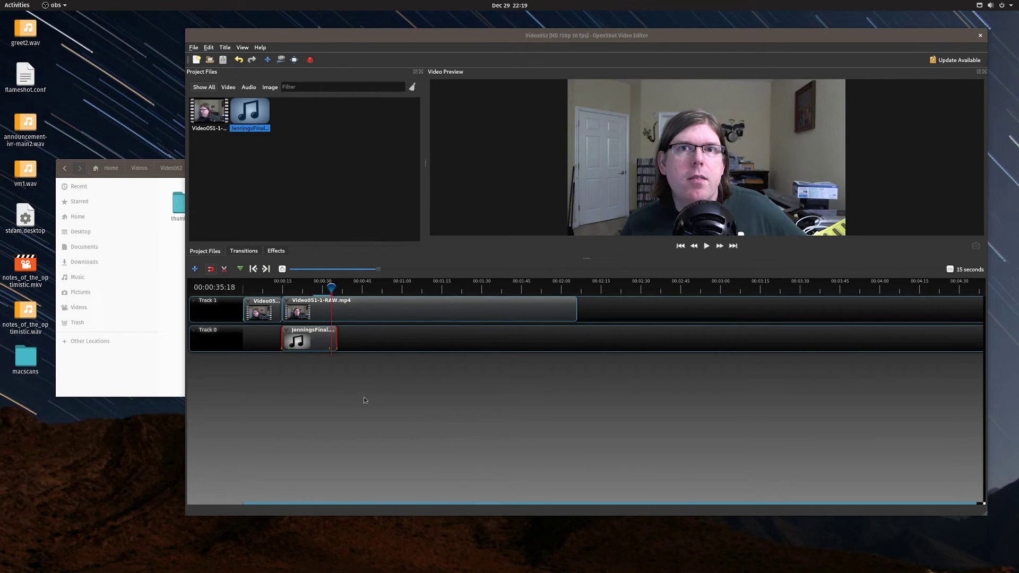
Step: Reset the music clip's volume and trim its end back to about the 30-second mark, returning the playhead to the music's start
right_click(299, 340)
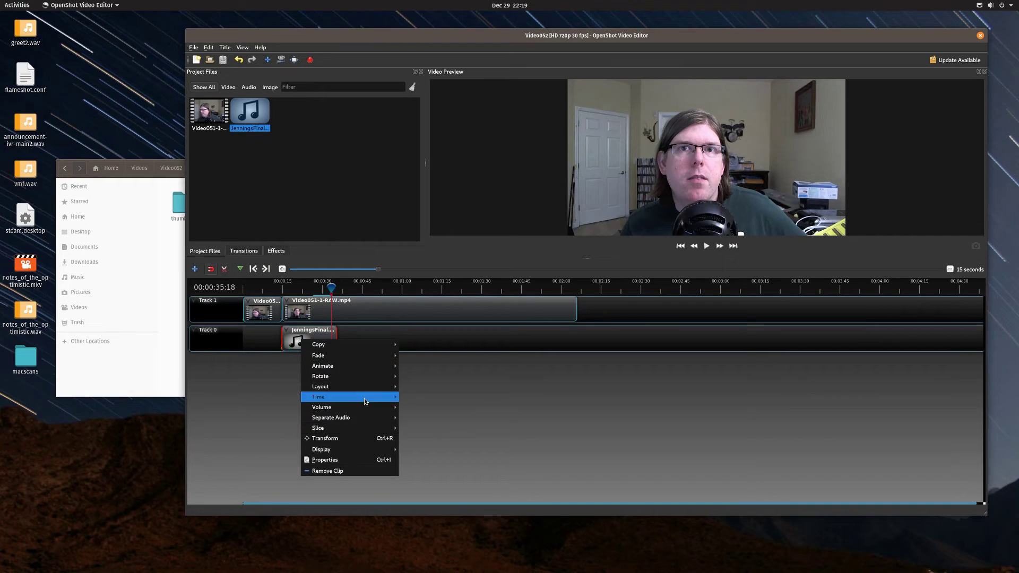
click(422, 407)
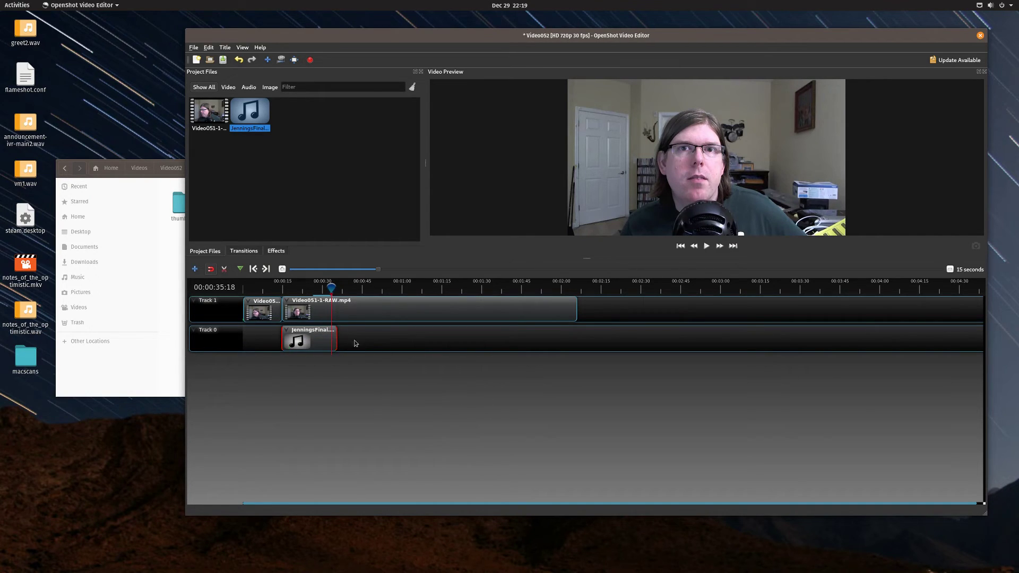
drag(336, 340, 329, 341)
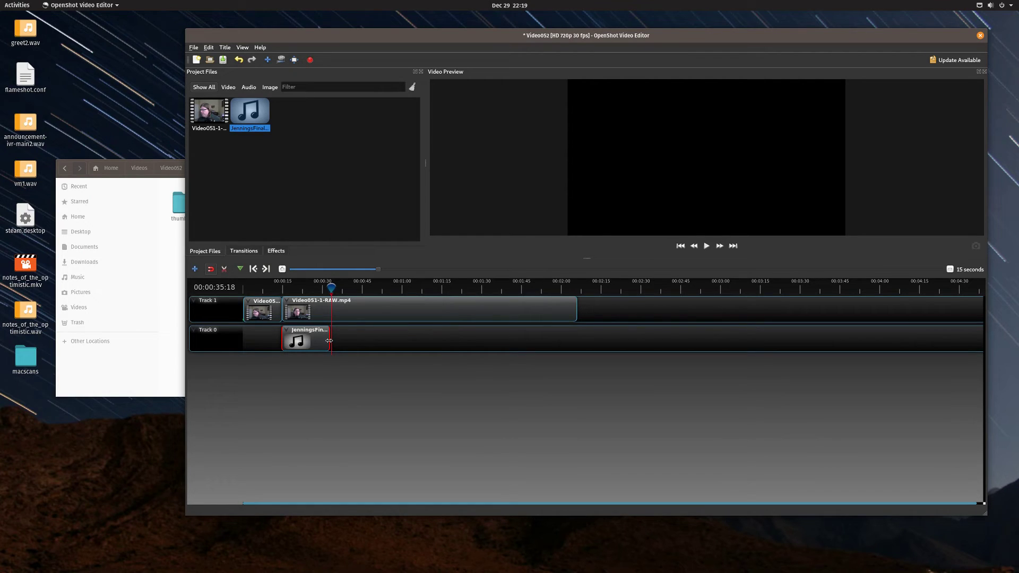
drag(330, 291, 283, 292)
drag(331, 342, 322, 340)
Step: Set the shortened music clip's volume to 40% for the entire clip and apply Fade In and Out (Slow) to it
right_click(312, 341)
mouse_move(399, 406)
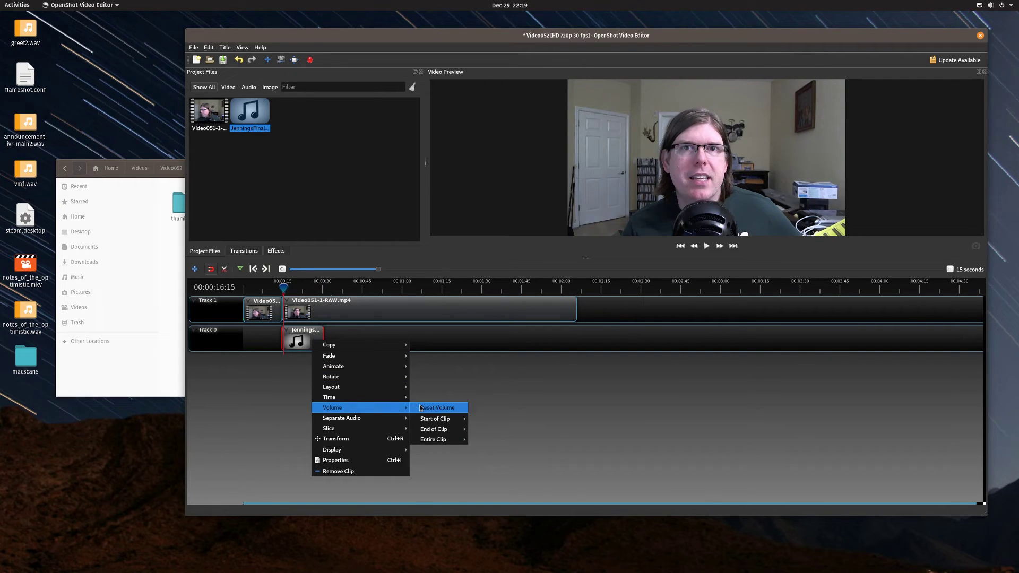
mouse_move(452, 431)
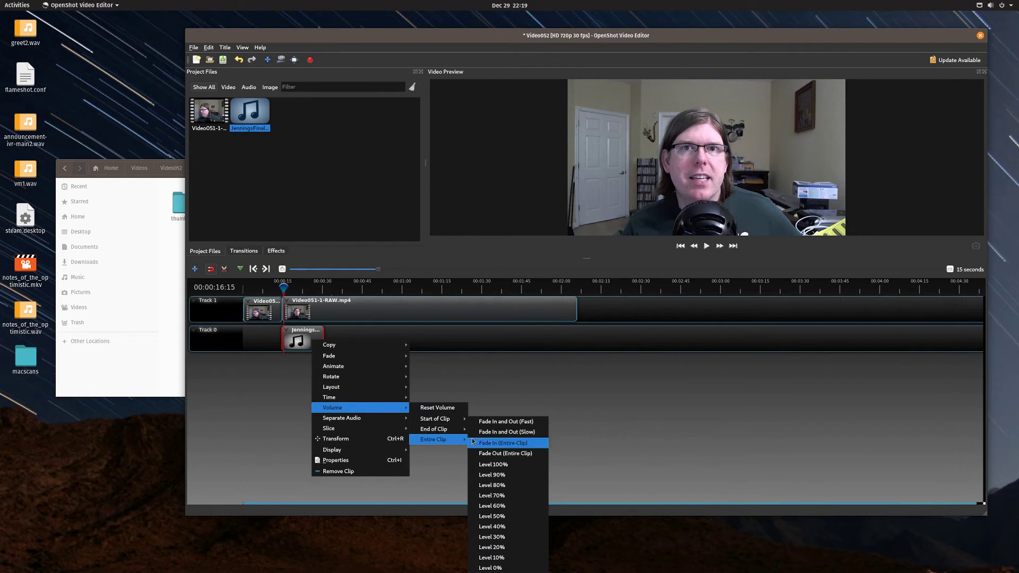
click(520, 523)
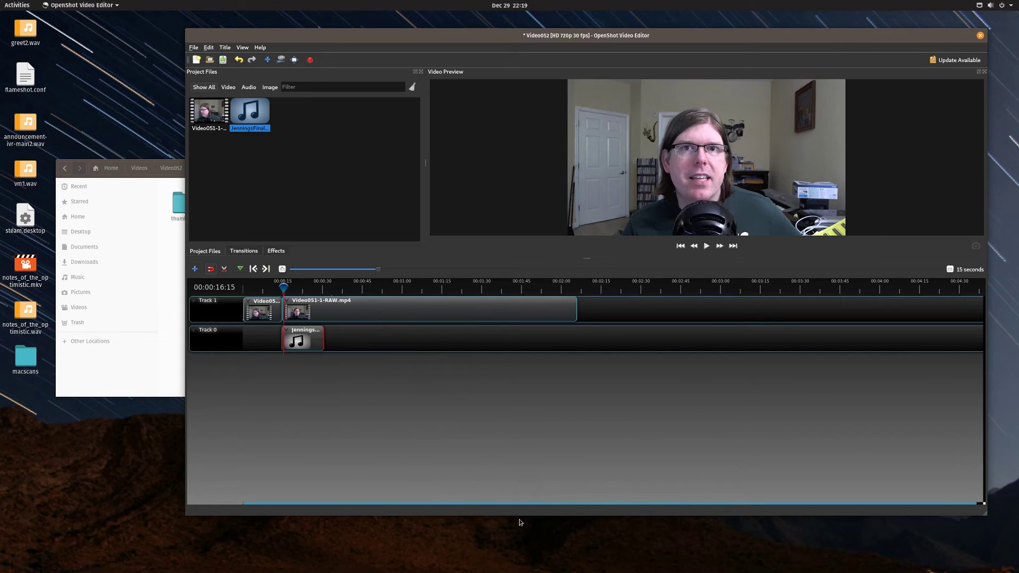
right_click(307, 341)
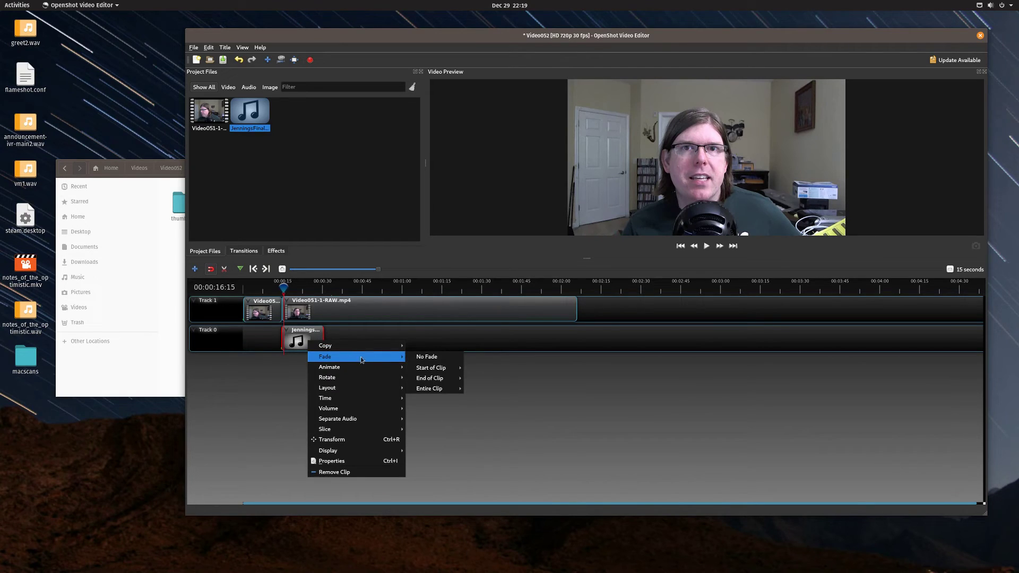
mouse_move(371, 409)
mouse_move(459, 421)
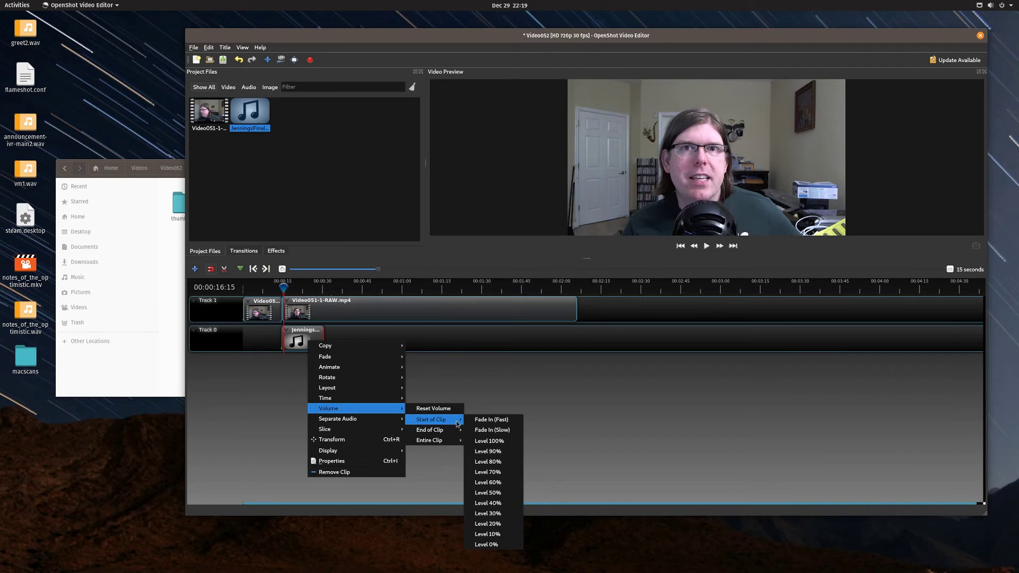
mouse_move(454, 441)
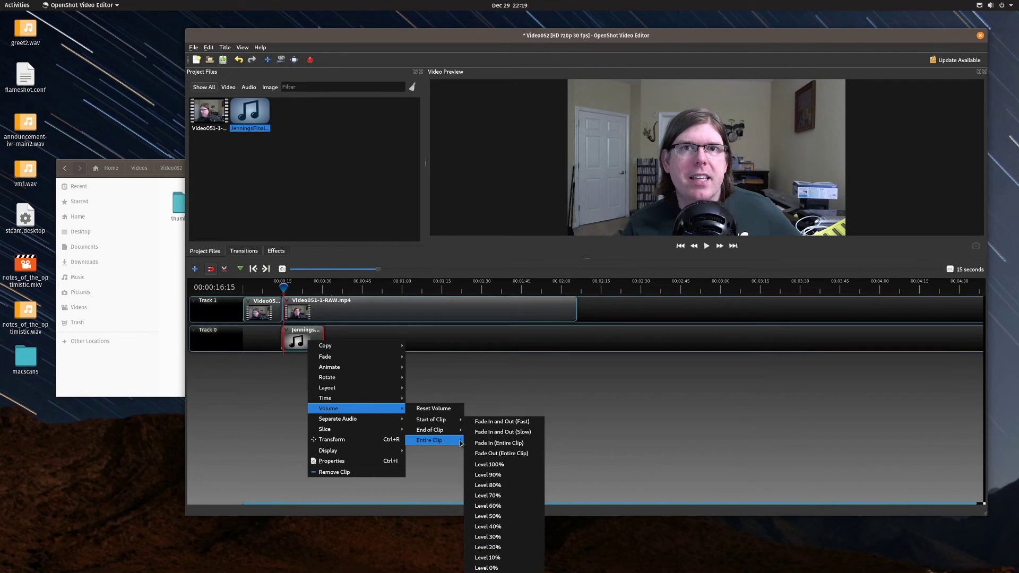
click(513, 432)
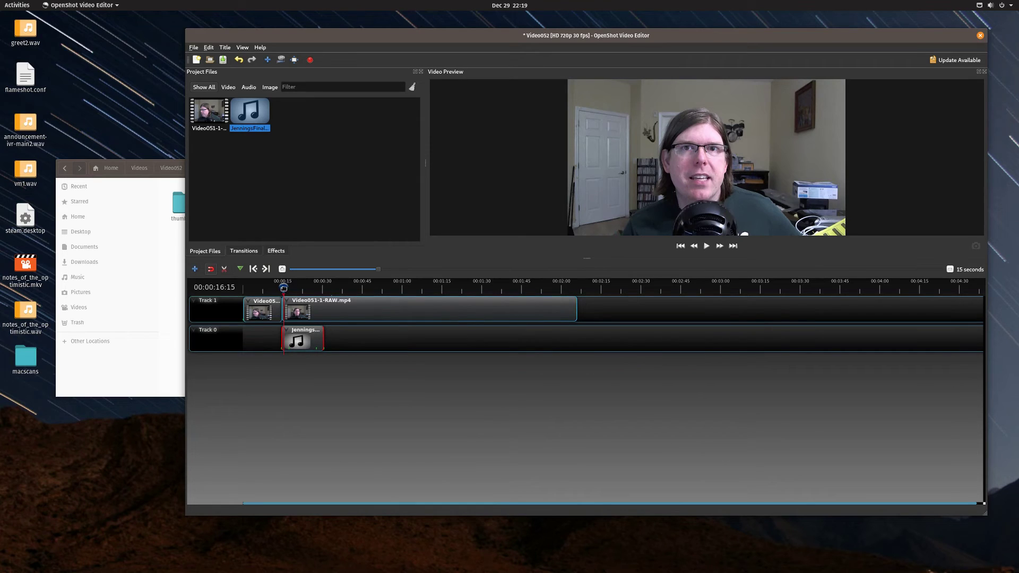
Step: Play the project from just before the music clip until just past its end to check the shortened, faded music
drag(283, 288, 277, 288)
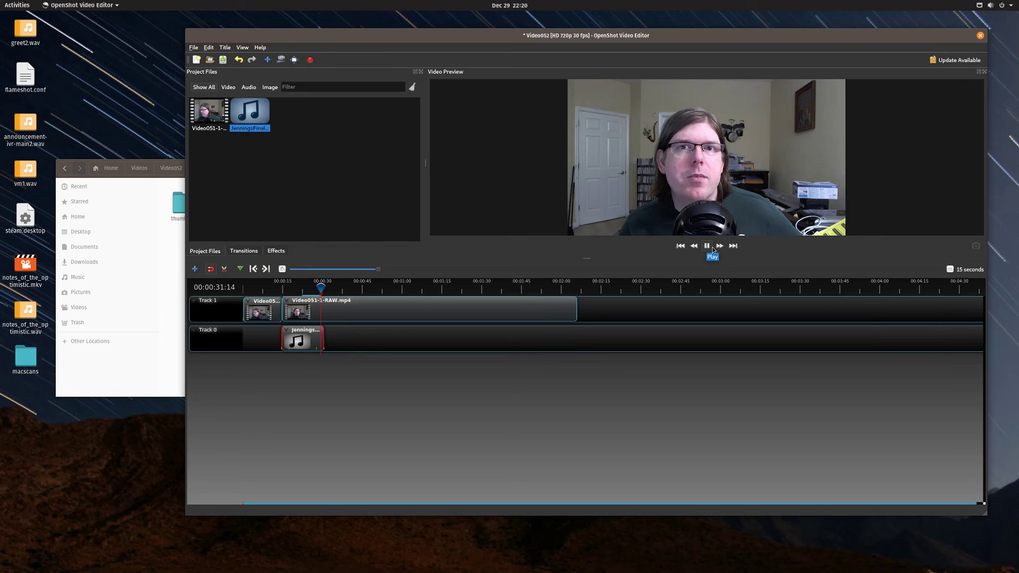
click(713, 247)
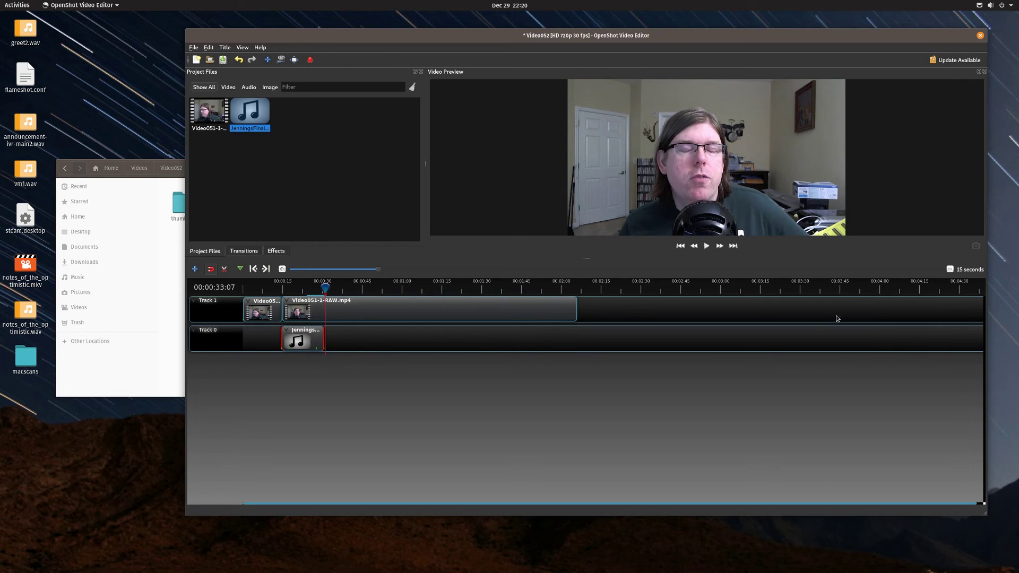
key(alt+Tab)
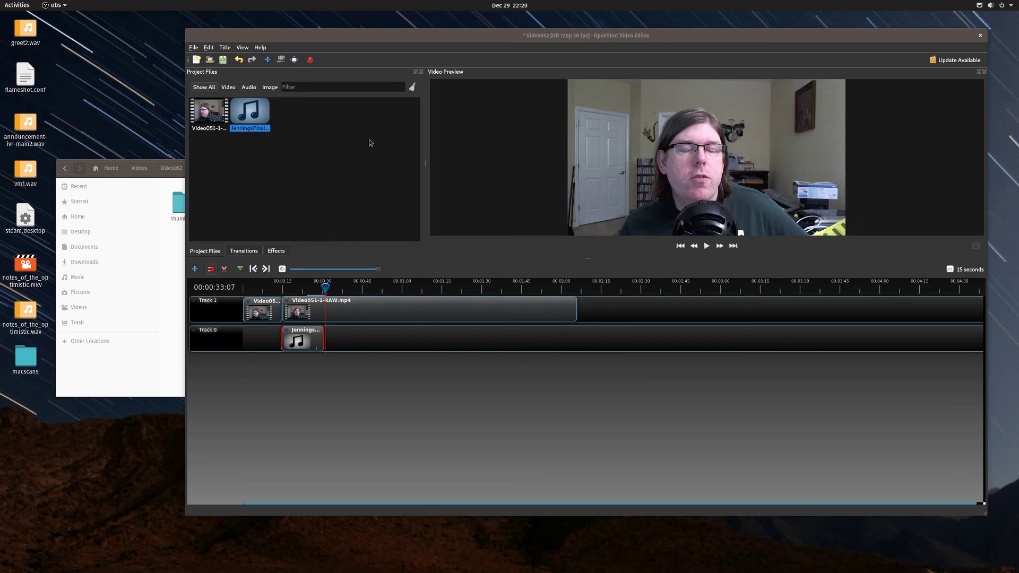
Step: Open the video export settings for the project, and close them without exporting
click(311, 61)
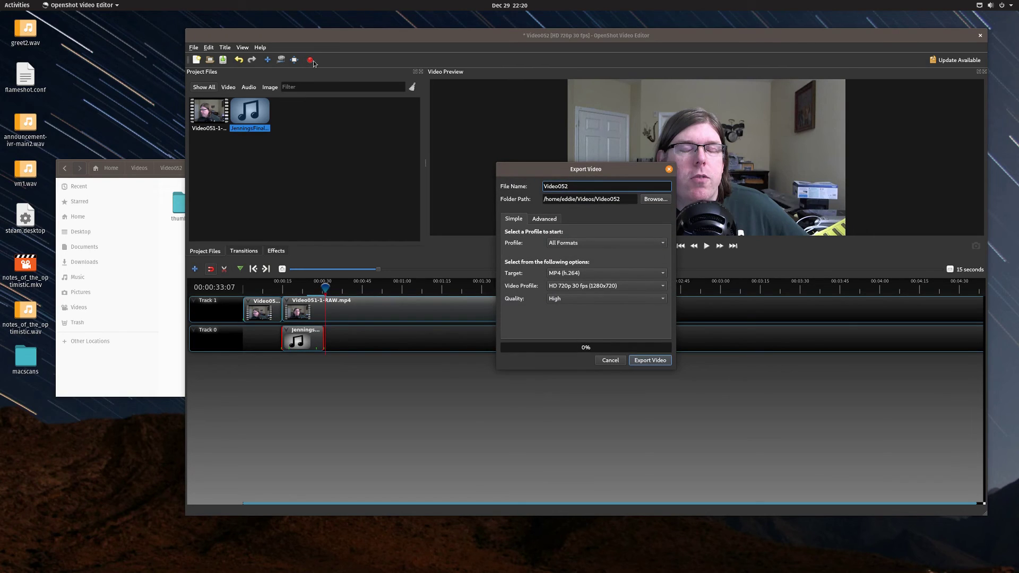
click(617, 363)
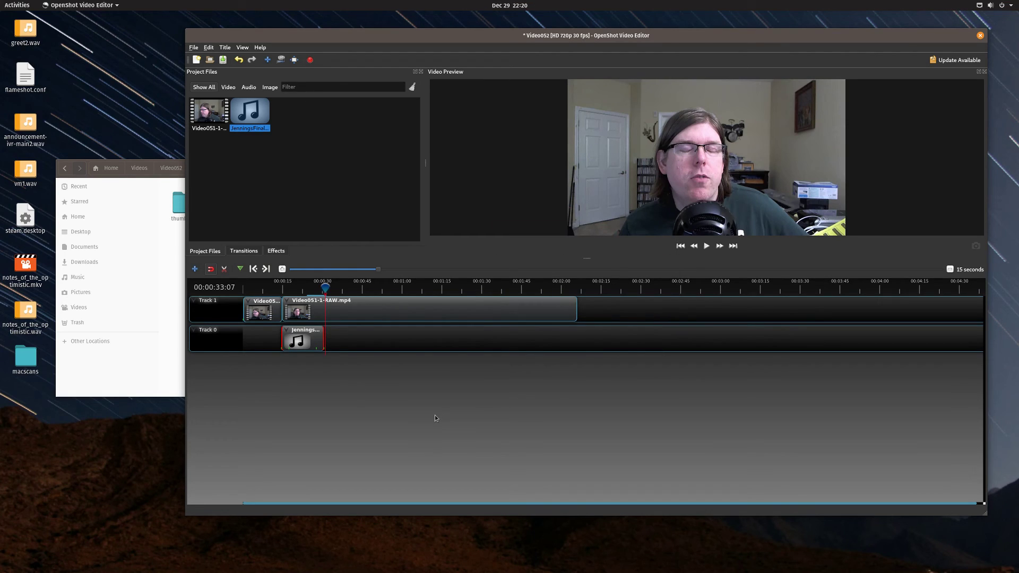